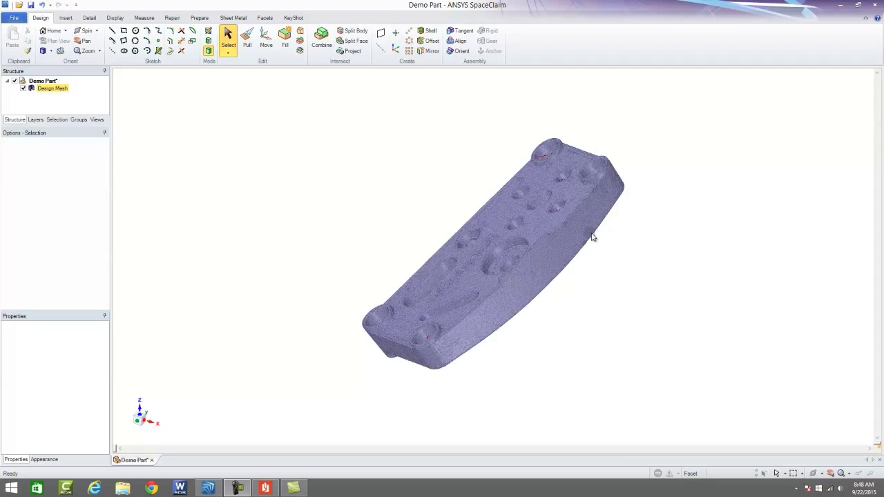
Examine the scanned mesh part's pocketed face and underside, including the individual triangular facets at close range
middle_click_drag(553, 197, 522, 154)
left_click(521, 154)
scroll(521, 154, "up", 3)
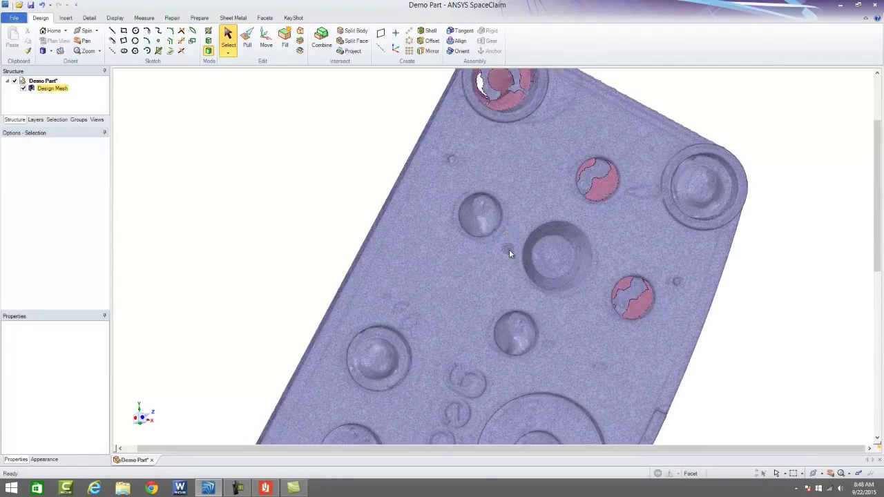
scroll(509, 249, "down", 3)
middle_click_drag(509, 250, 323, 221)
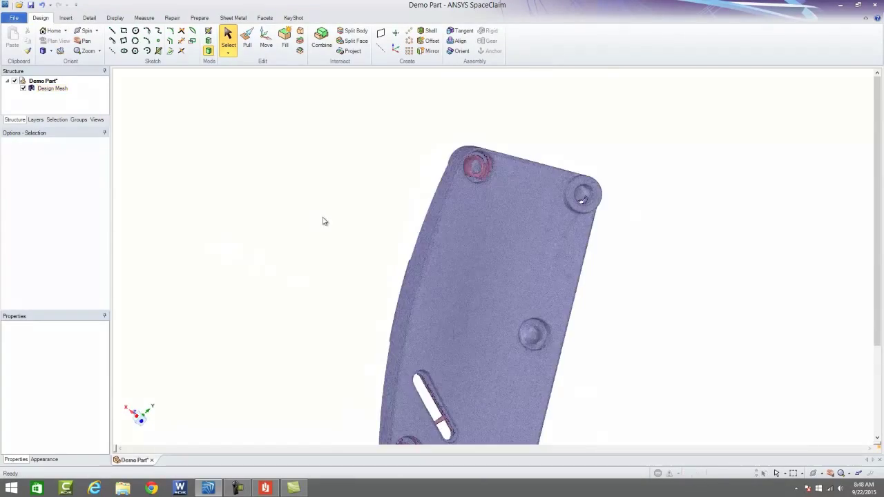
scroll(518, 275, "up", 3)
middle_click_drag(518, 278, 490, 191)
scroll(490, 191, "up", 3)
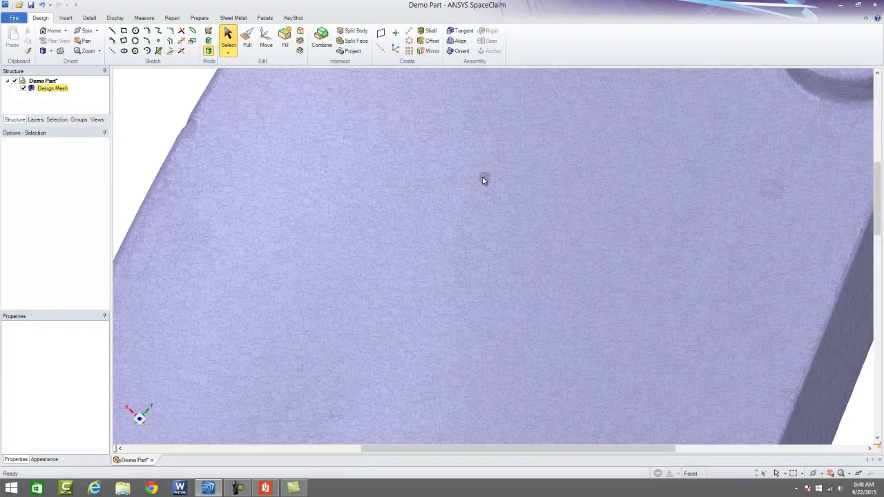
scroll(483, 180, "up", 5)
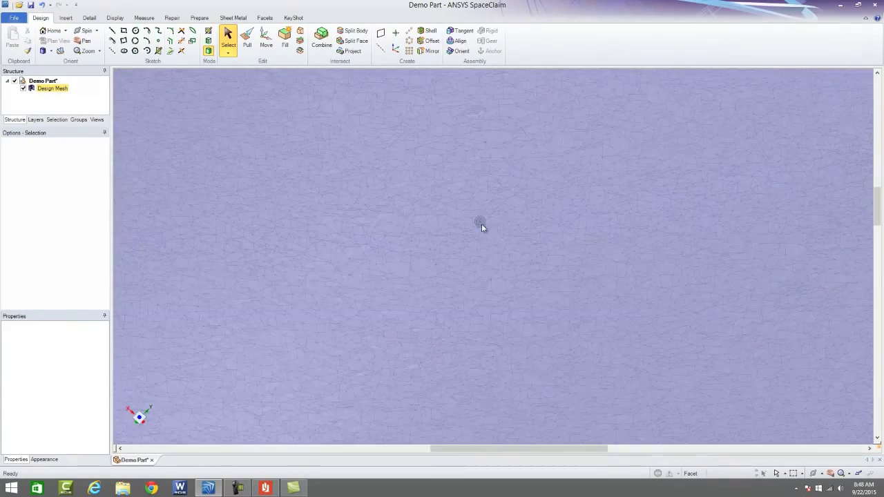
scroll(481, 228, "up", 3)
mouse_move(489, 245)
middle_mouse_down()
mouse_move(527, 207)
mouse_move(551, 306)
middle_mouse_up()
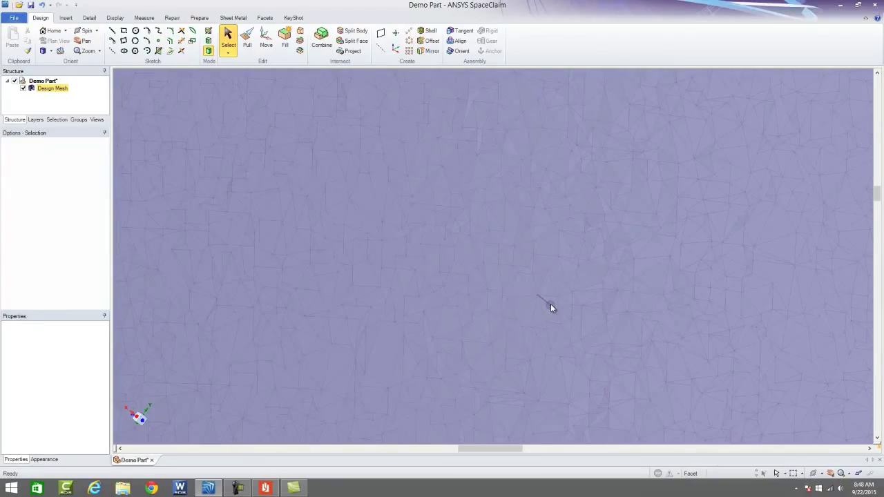
mouse_move(529, 279)
middle_mouse_down()
mouse_move(475, 174)
mouse_move(509, 182)
middle_mouse_up()
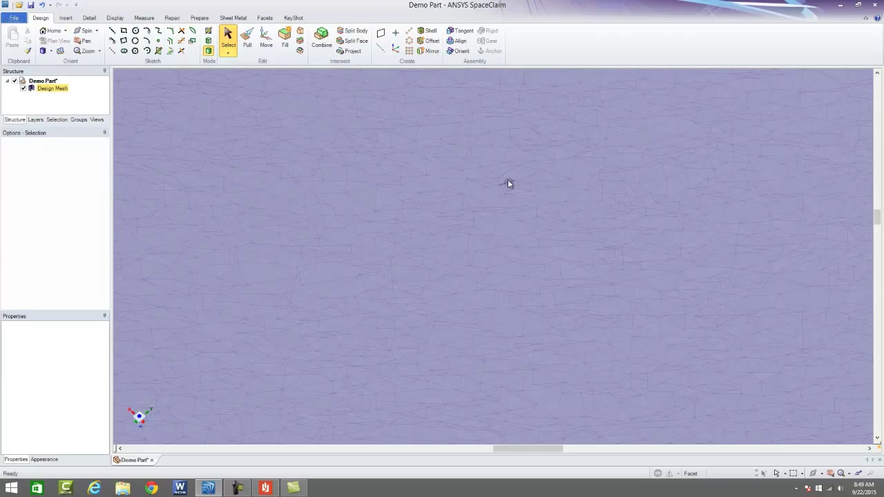
scroll(366, 185, "down", 2)
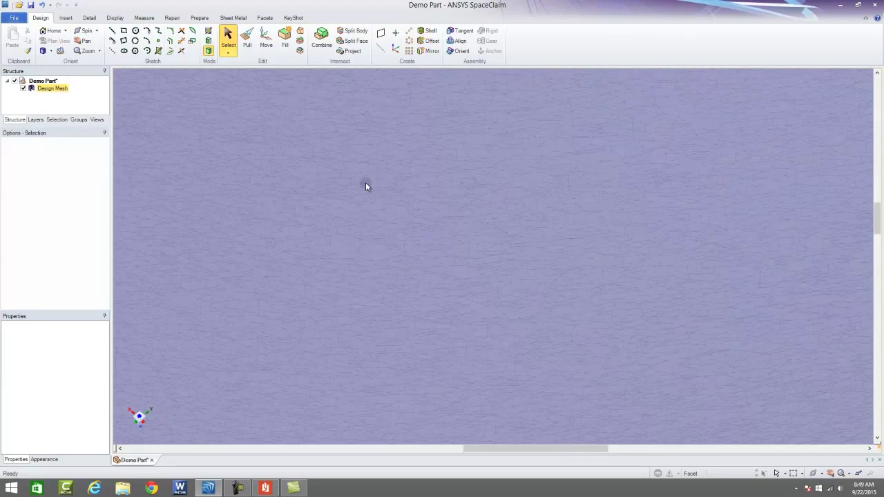
Create a plane from ten facets picked across the flat surface of the pocketed face
scroll(366, 185, "down", 10)
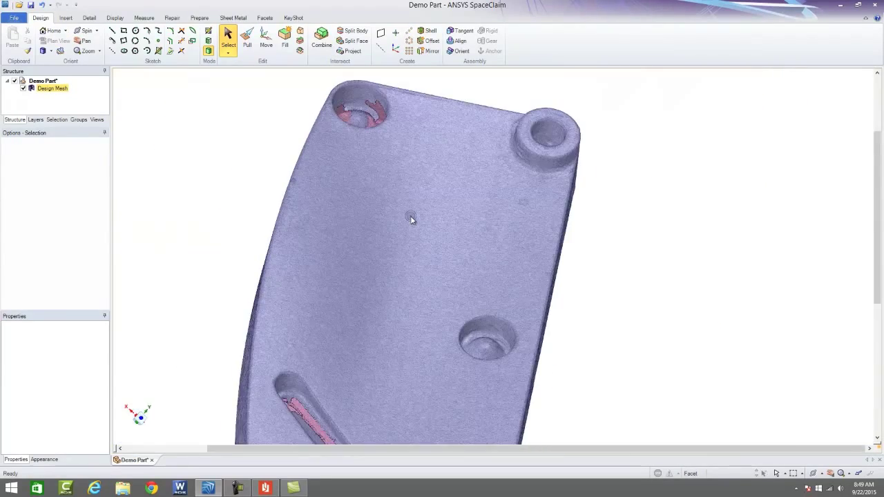
mouse_move(411, 217)
middle_mouse_down()
mouse_move(285, 147)
mouse_move(333, 136)
mouse_move(404, 213)
mouse_move(474, 243)
mouse_move(515, 293)
mouse_move(503, 345)
mouse_move(450, 371)
mouse_move(340, 252)
mouse_move(400, 219)
middle_mouse_up()
scroll(450, 371, "down", 3)
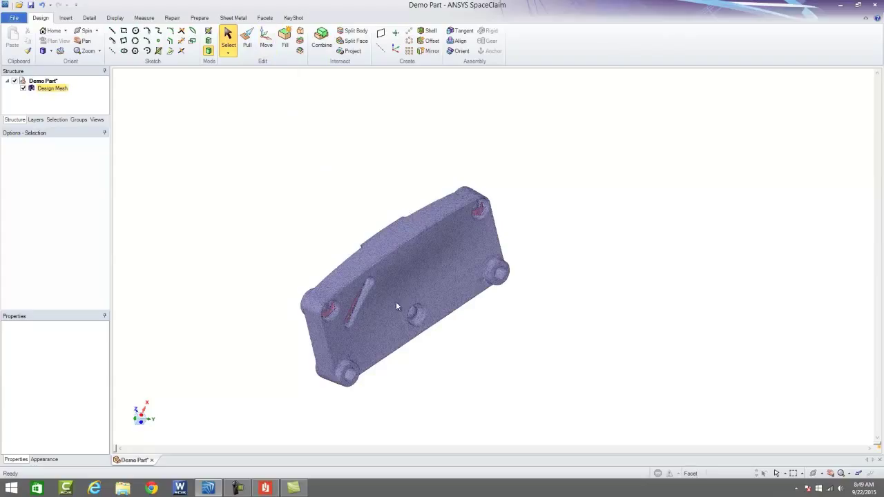
middle_click_drag(398, 306, 434, 244)
scroll(418, 221, "up", 3)
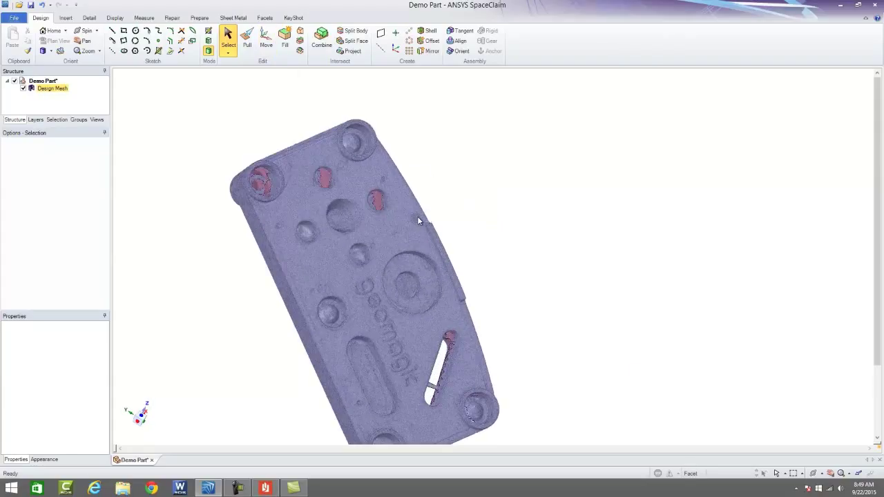
left_click(308, 262)
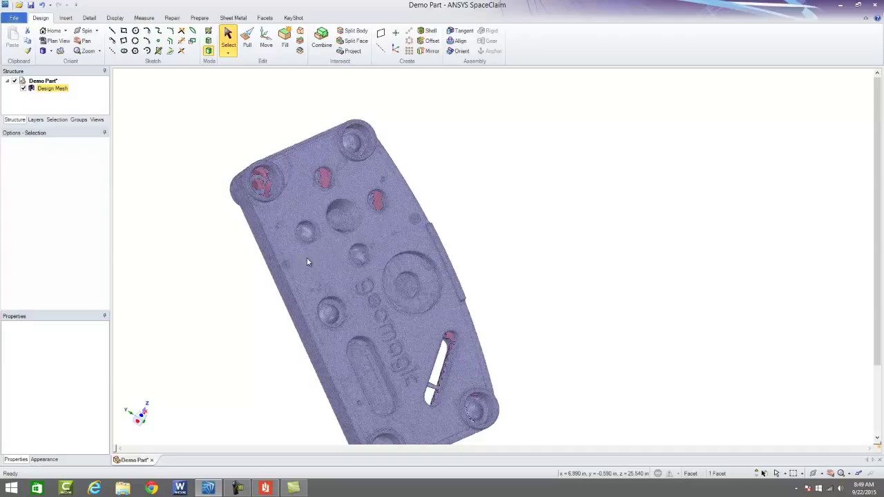
left_click(340, 363, "ctrl")
left_click(413, 340, "ctrl")
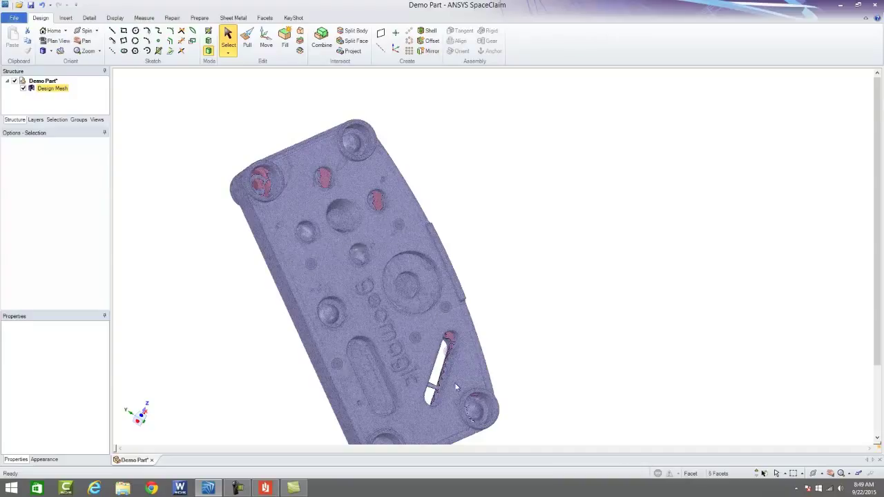
left_click(449, 421, "ctrl")
left_click(367, 175, "ctrl")
scroll(405, 256, "down", 4)
middle_click_drag(405, 256, 379, 281)
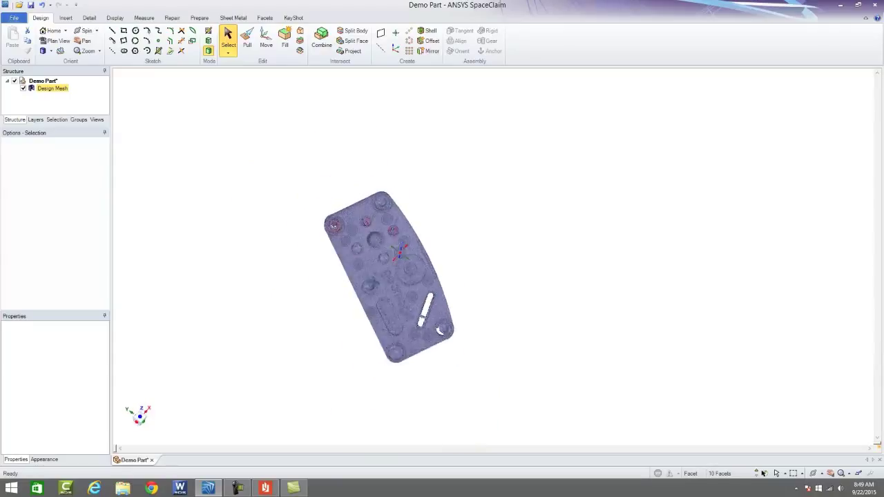
scroll(378, 281, "up", 2)
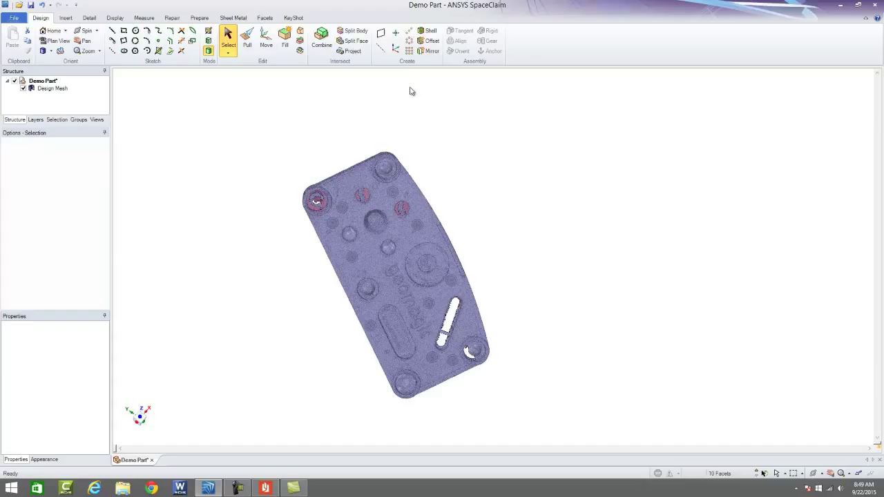
left_click(380, 35)
Start a sketch on the new plane and view the sketch grid straight on
middle_click_drag(537, 338, 472, 324)
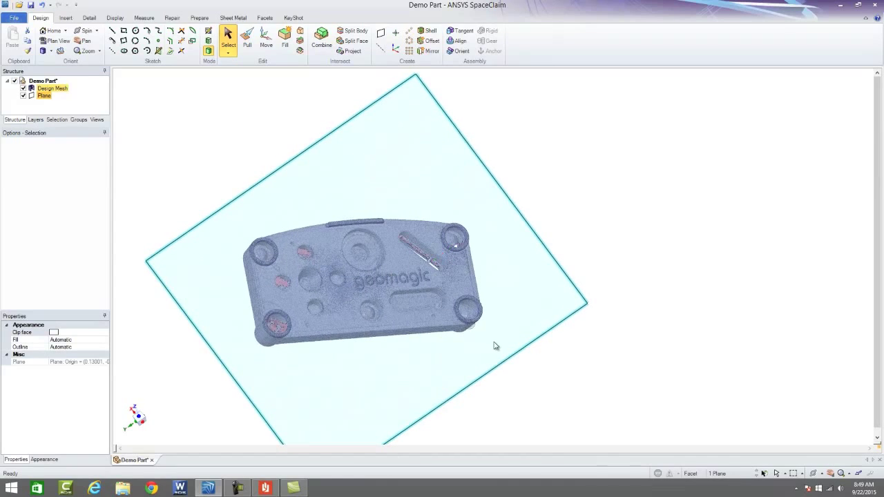
middle_click_drag(521, 357, 414, 219)
scroll(394, 290, "up", 5)
scroll(389, 351, "down", 4)
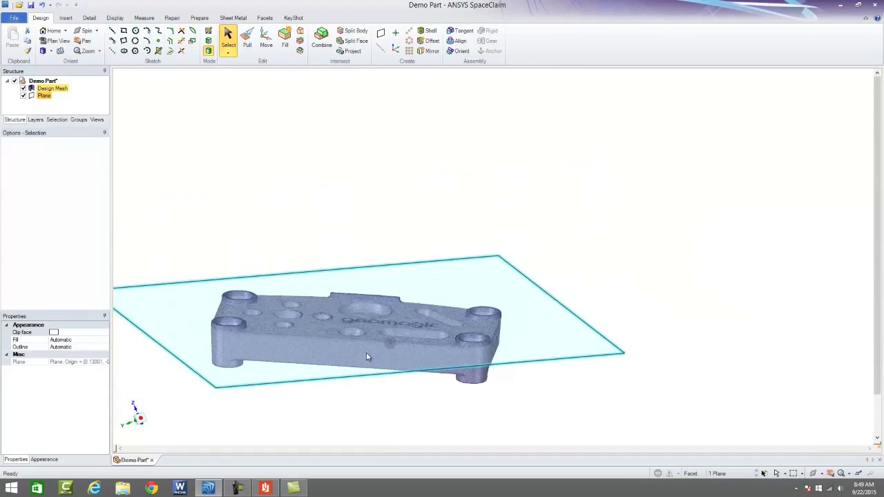
scroll(279, 372, "up", 2)
left_click(248, 39)
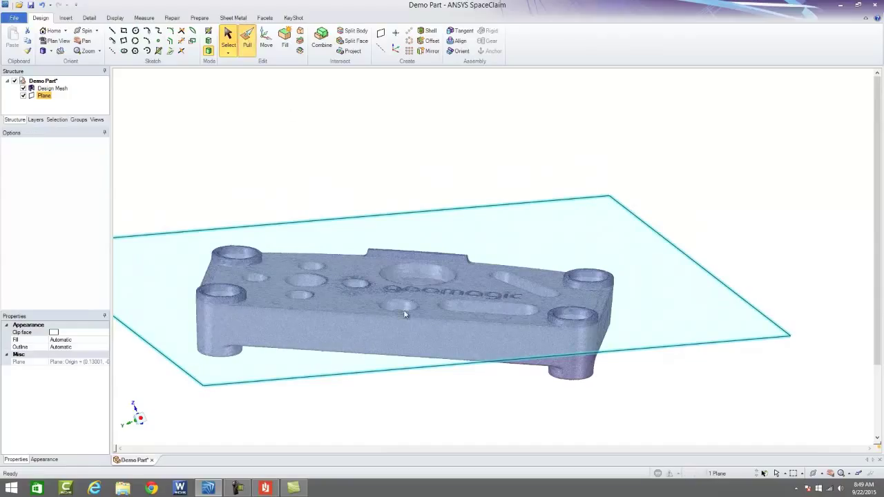
left_click(209, 31)
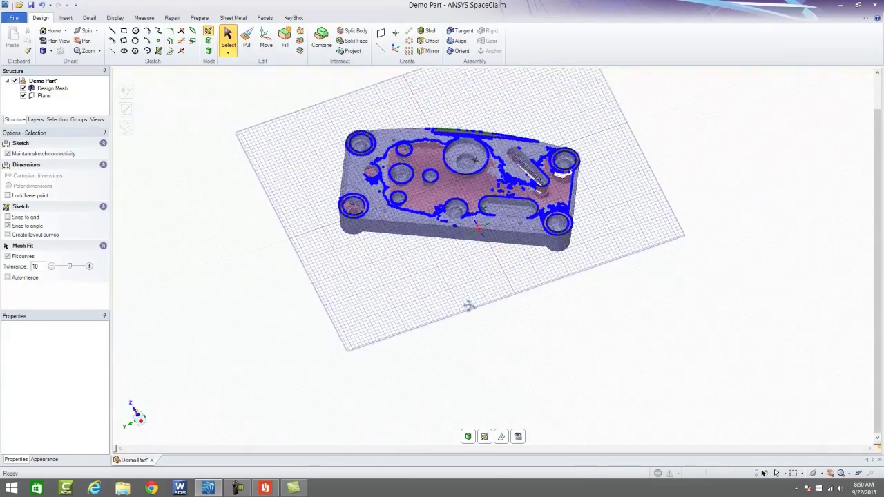
left_click(518, 436)
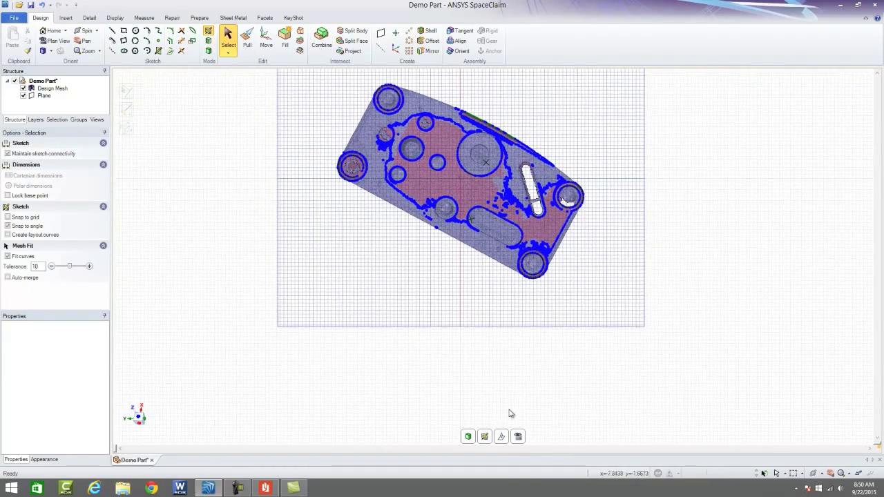
Move the sketch grid along its normal into the part's body to section the full outline, and return to plan view
left_click(504, 437)
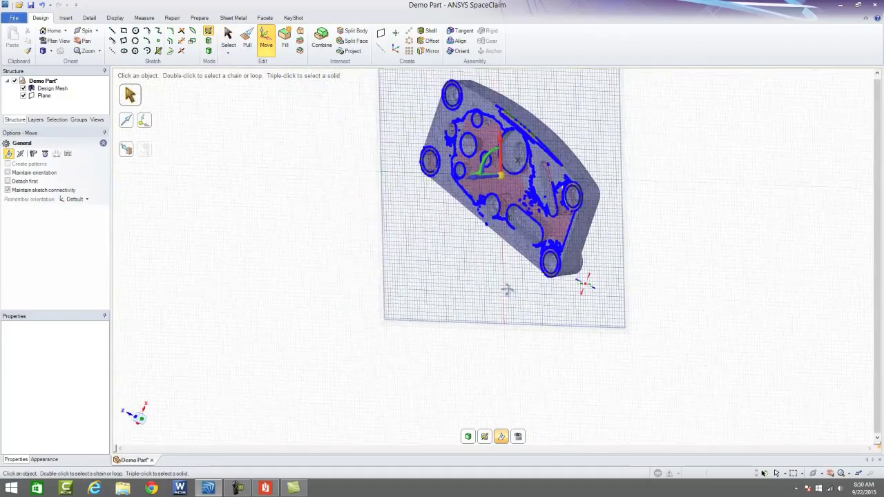
scroll(512, 140, "up", 3)
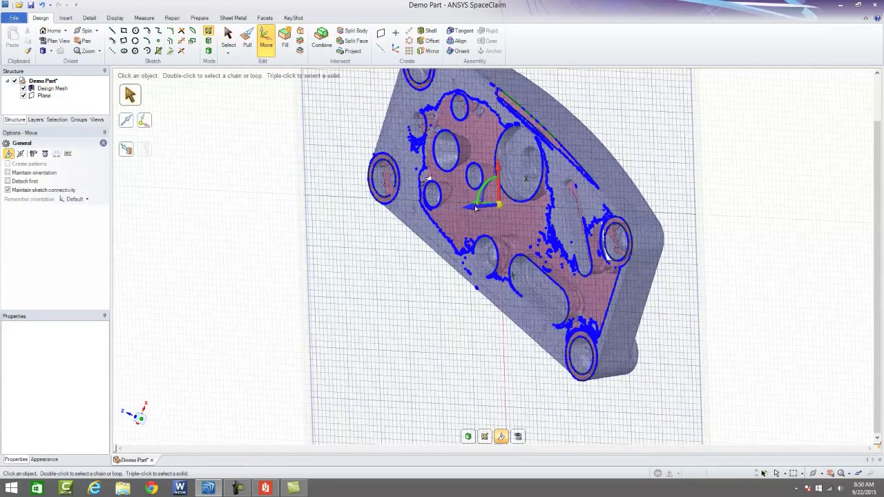
left_click_drag(485, 208, 481, 212)
left_click(518, 437)
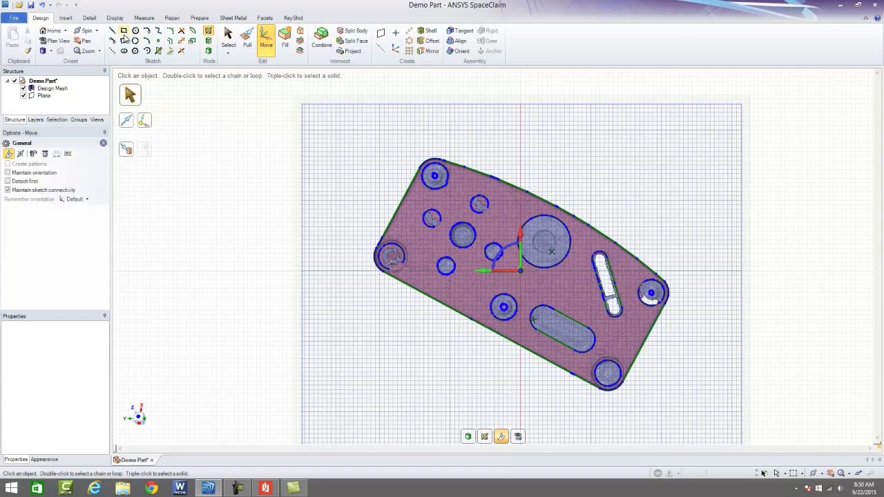
Sketch a three-point arc along the outline's curved long edge, with a radius of about 16.36 in and spanning about 22°
left_click(147, 41)
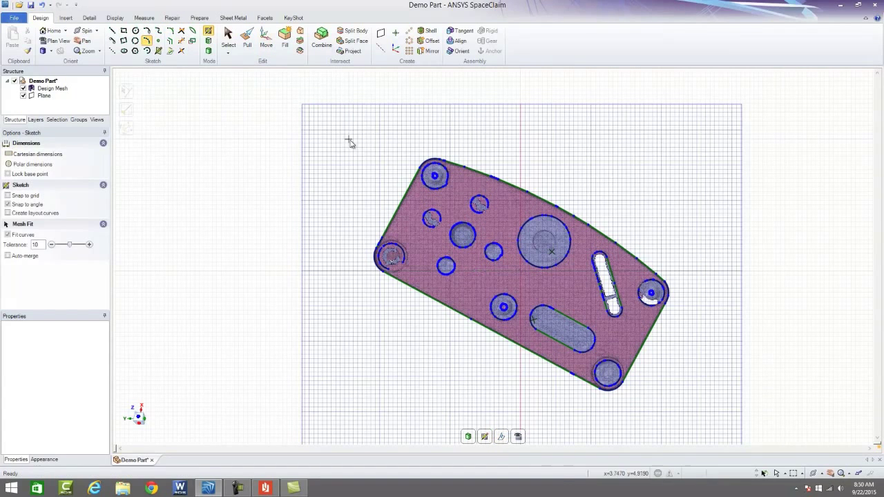
left_click(469, 159)
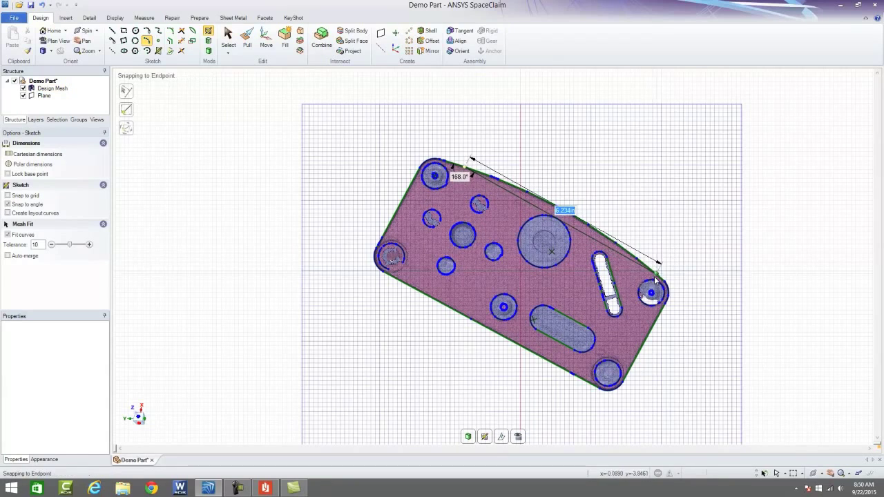
left_click(659, 263)
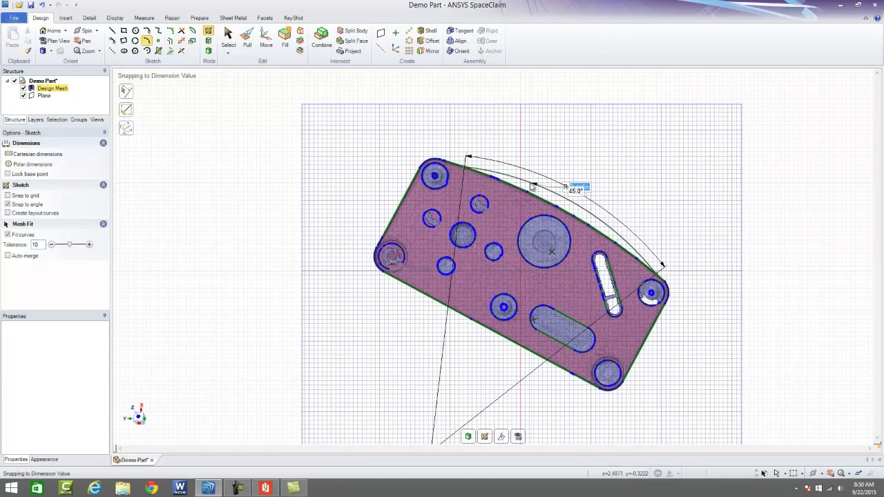
left_click(560, 208)
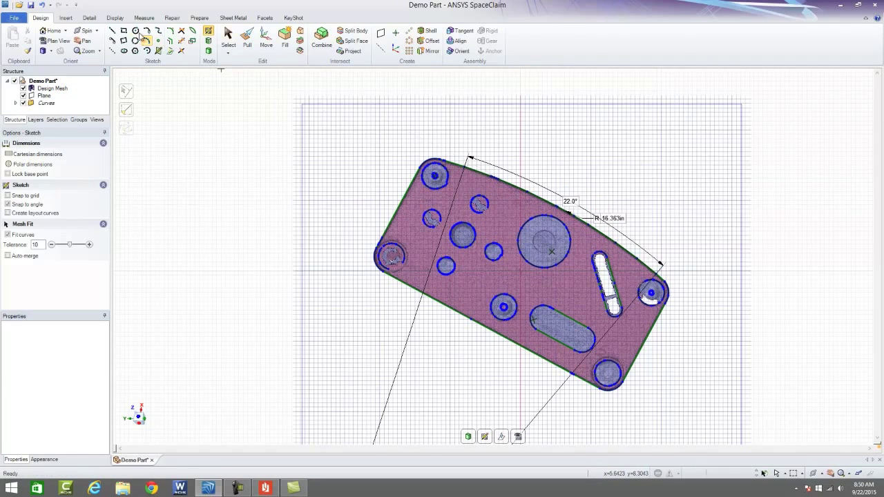
left_click(124, 30)
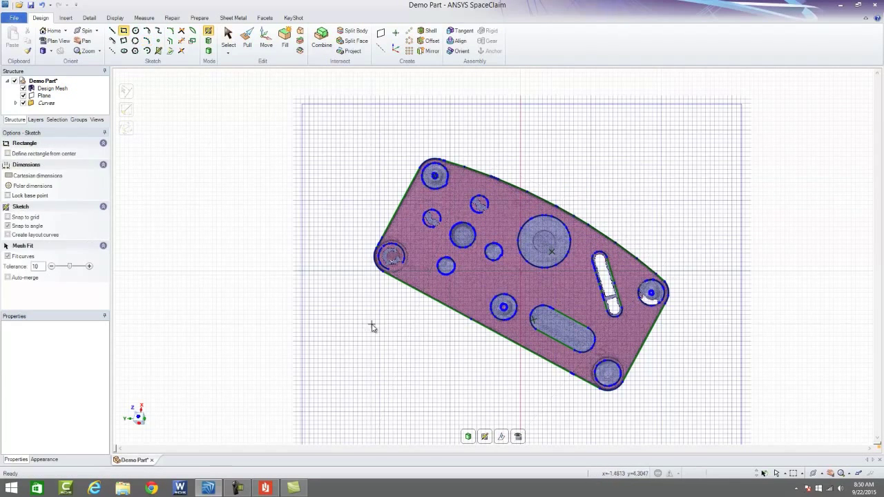
left_click(599, 386)
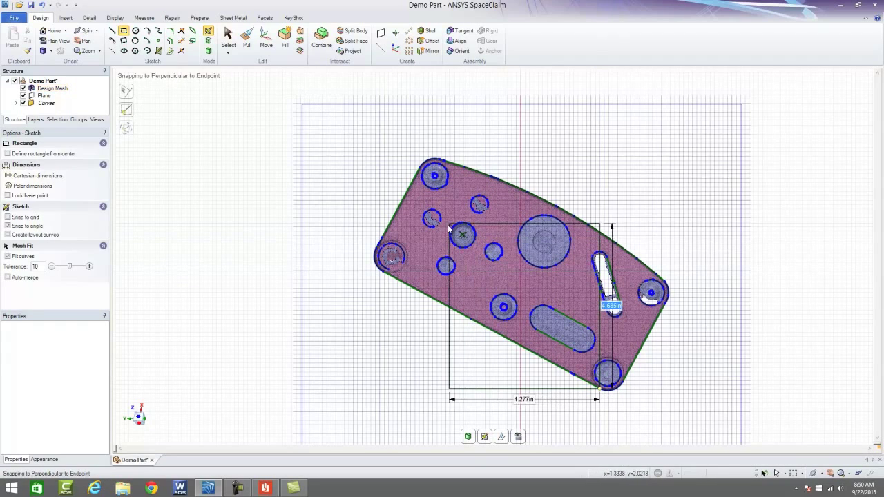
key("Escape")
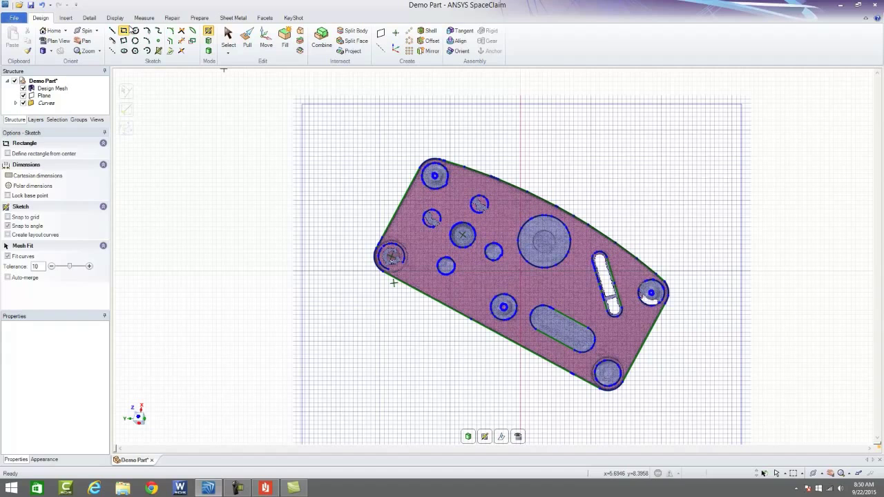
Sketch a three-point rectangle about 2.25 by 7.96 in, starting along the outline's straight short edge and extending to the opposite short edge
left_click(124, 41)
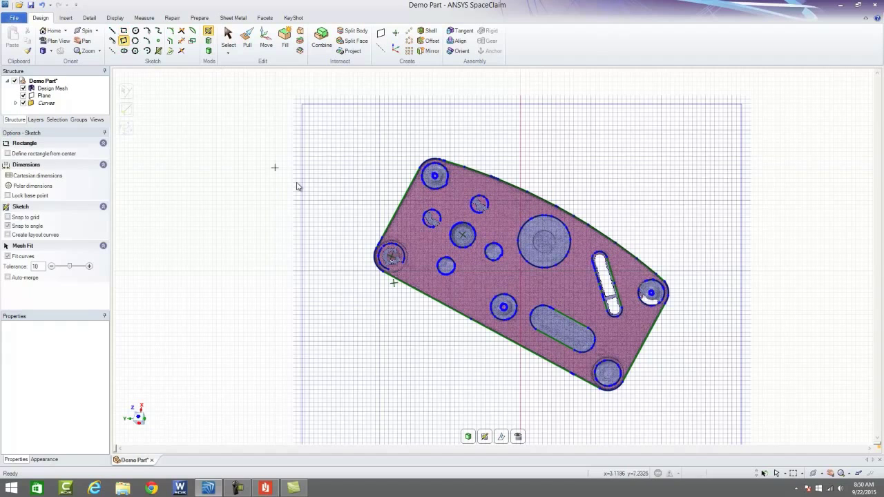
left_click(420, 166)
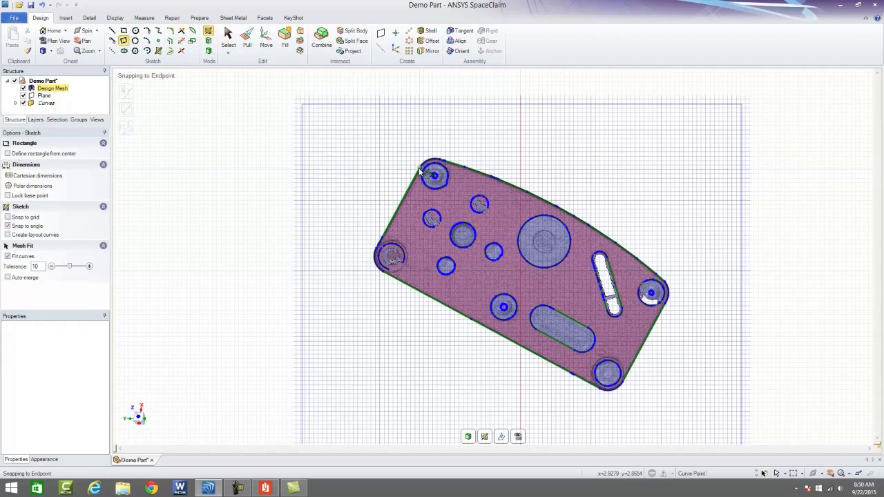
left_click(381, 240)
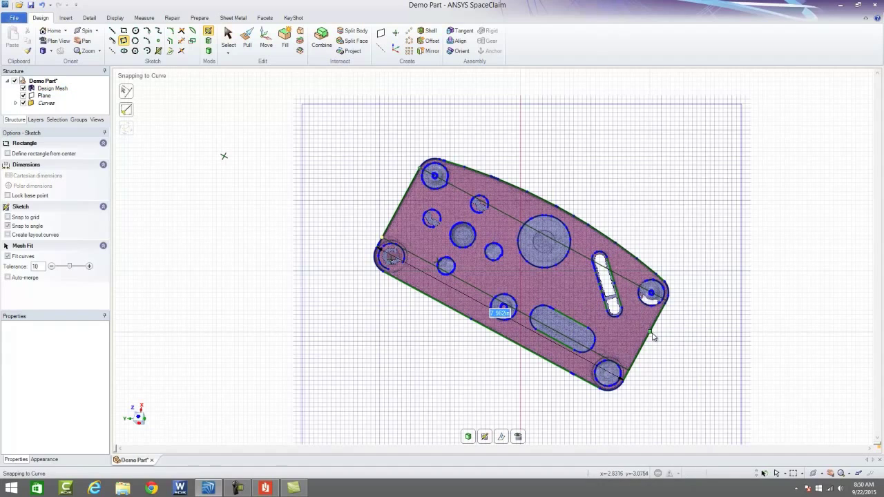
left_click(655, 338)
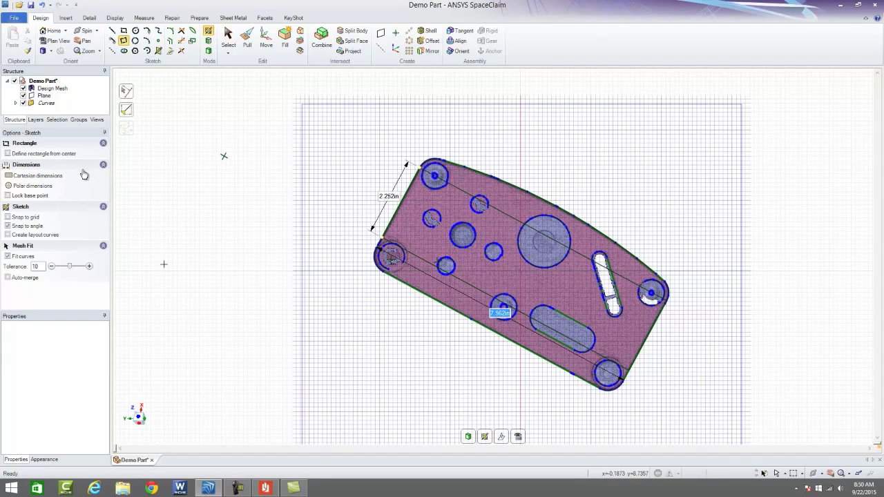
Hide the design mesh to check the sketched arc and rectangle alone, and show the mesh again
left_click(29, 90)
left_click(23, 88)
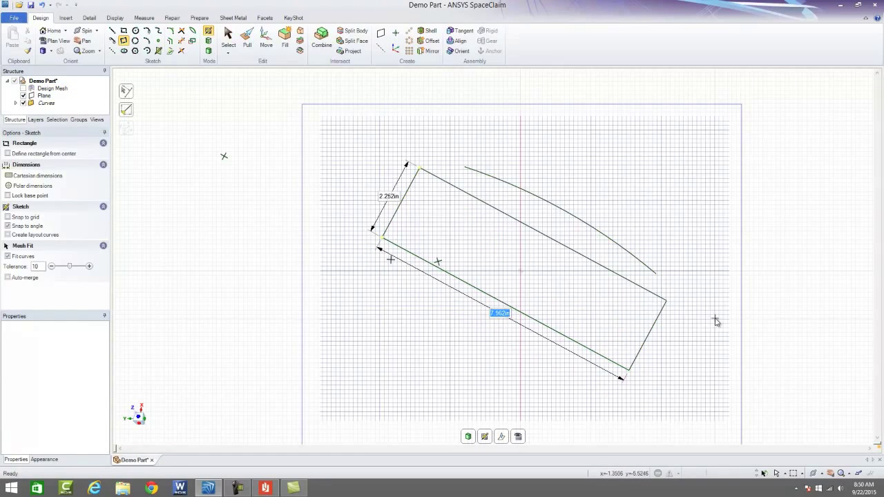
left_click(23, 88)
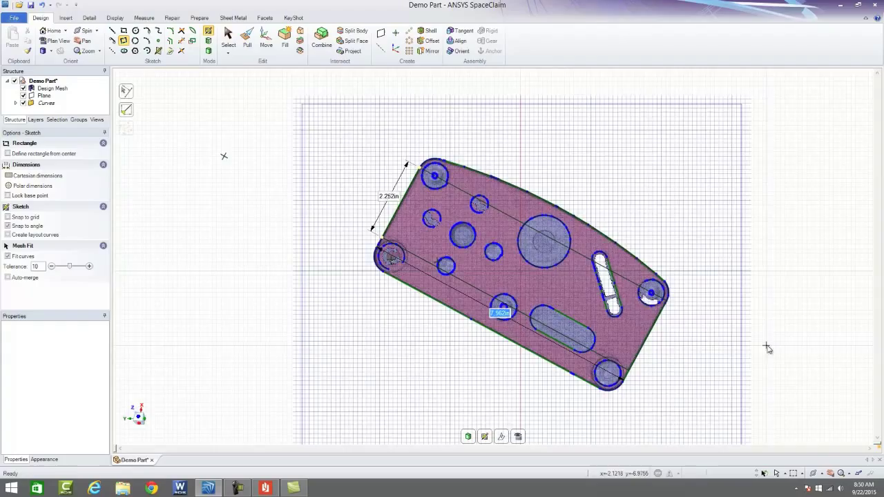
Examine the mesh cross-section curves along the outline, pockets, slots and bosses from several angles
middle_click_drag(650, 266, 627, 169)
key("v")
scroll(583, 333, "up", 3)
scroll(527, 395, "up", 1)
middle_click_drag(487, 382, 474, 323)
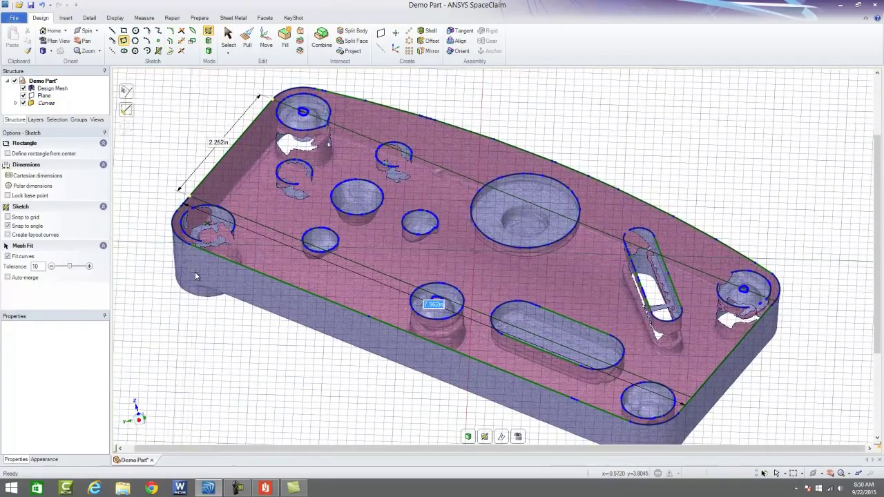
scroll(181, 285, "up", 3)
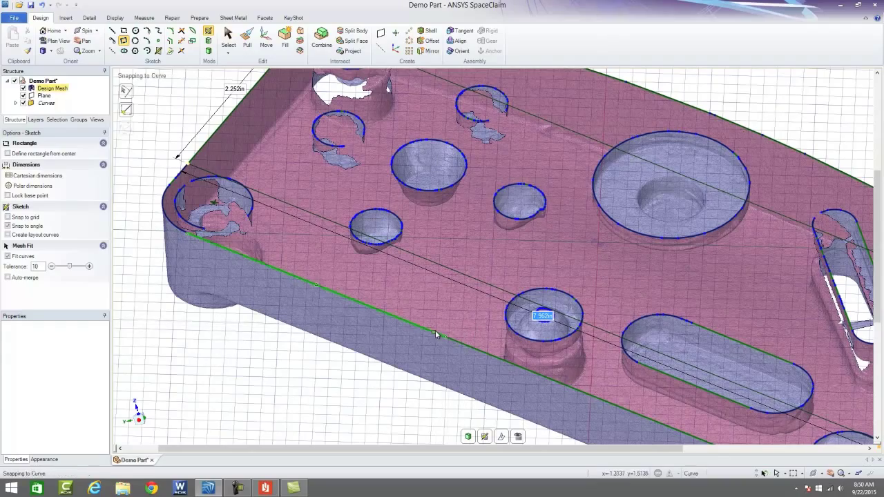
key("v")
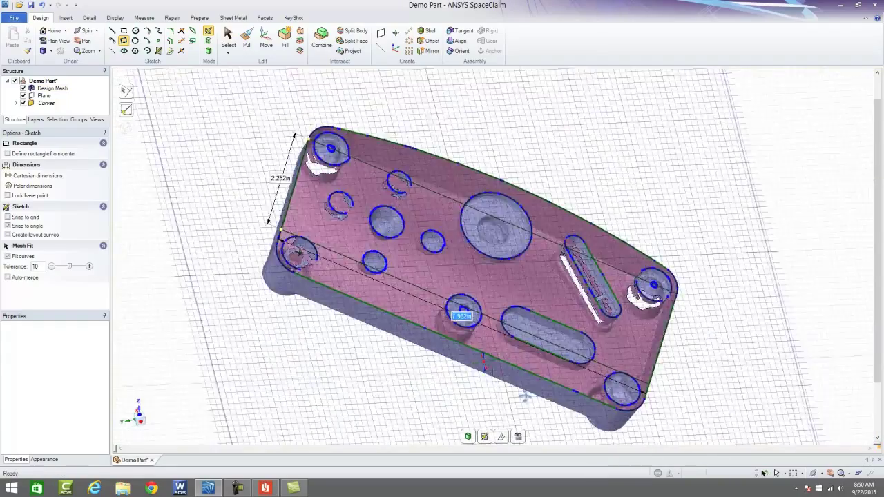
scroll(508, 444, "up", 4)
middle_click_drag(566, 391, 553, 288)
scroll(553, 288, "up", 1)
scroll(514, 259, "up", 4)
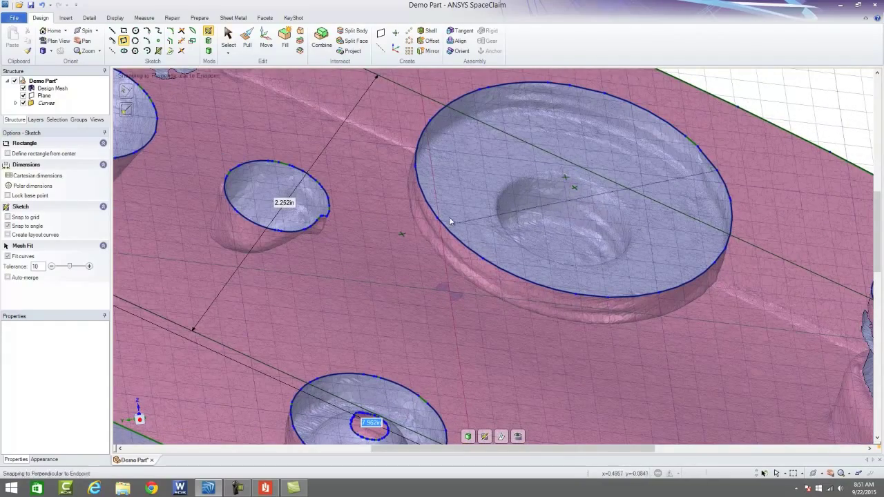
scroll(448, 276, "down", 5)
middle_click_drag(448, 276, 368, 344)
scroll(361, 331, "down", 5)
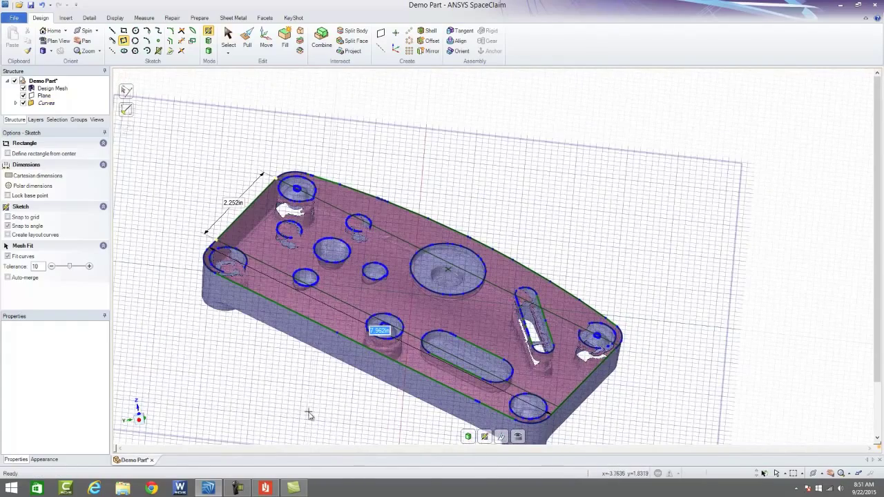
scroll(330, 326, "up", 5)
scroll(339, 342, "up", 3)
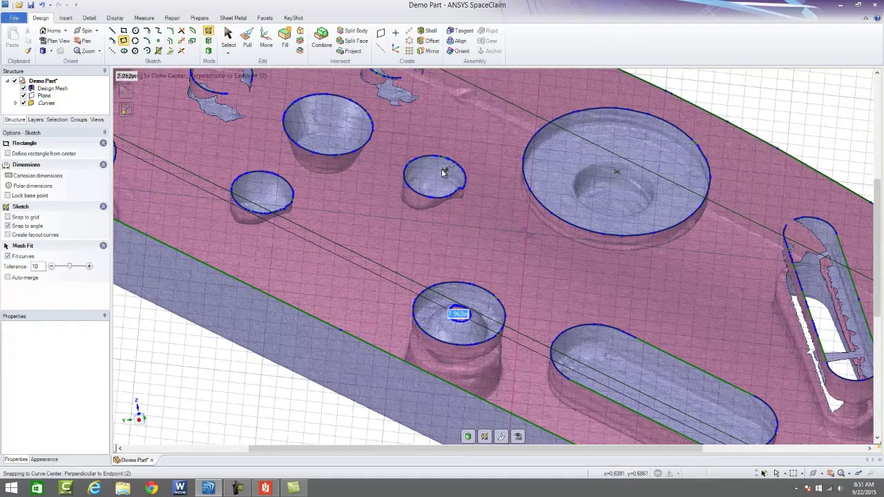
key("v")
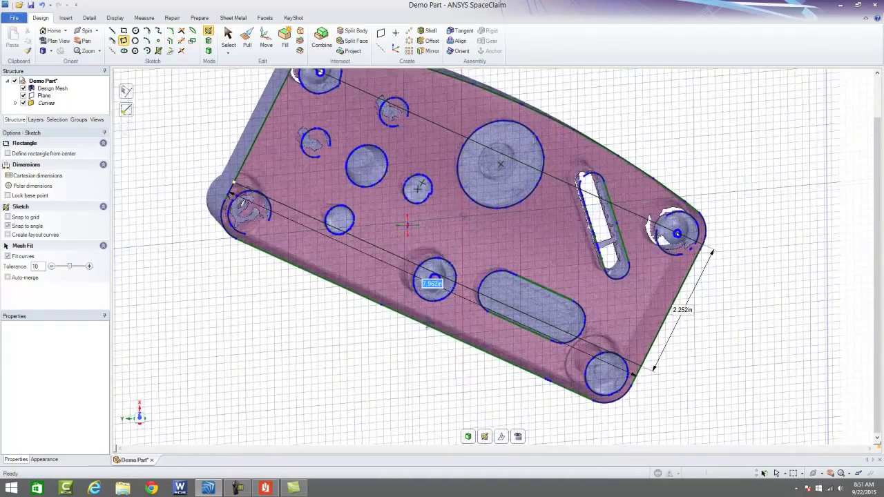
middle_click_drag(407, 225, 452, 294)
middle_click_drag(519, 245, 562, 123)
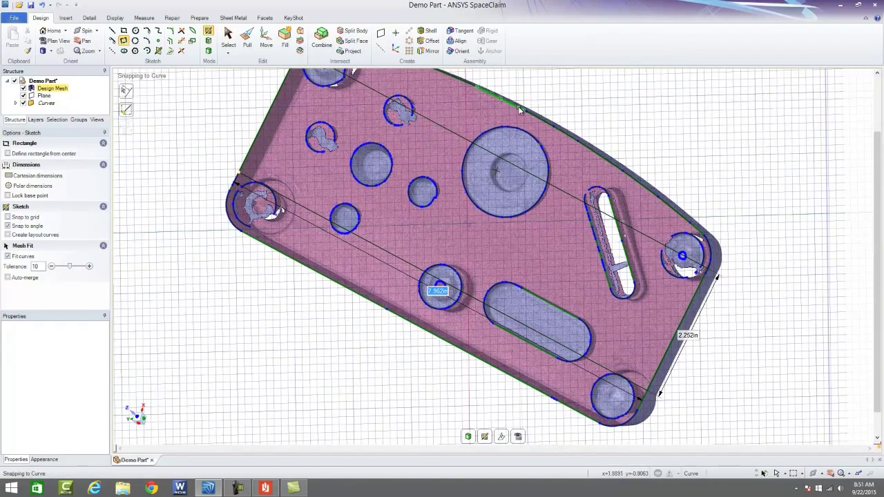
Hide the design mesh and trim away the rectangle's long side nearest the arc
left_click(23, 88)
scroll(558, 310, "up", 1)
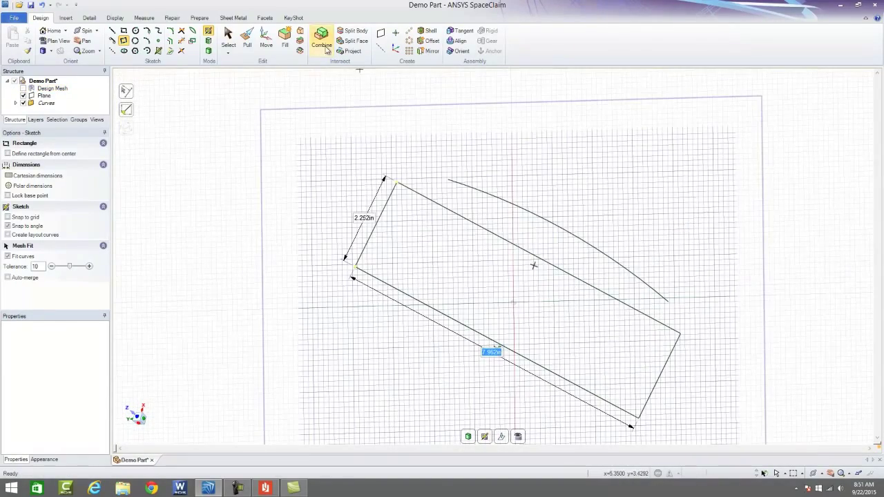
left_click(181, 41)
left_click(508, 243)
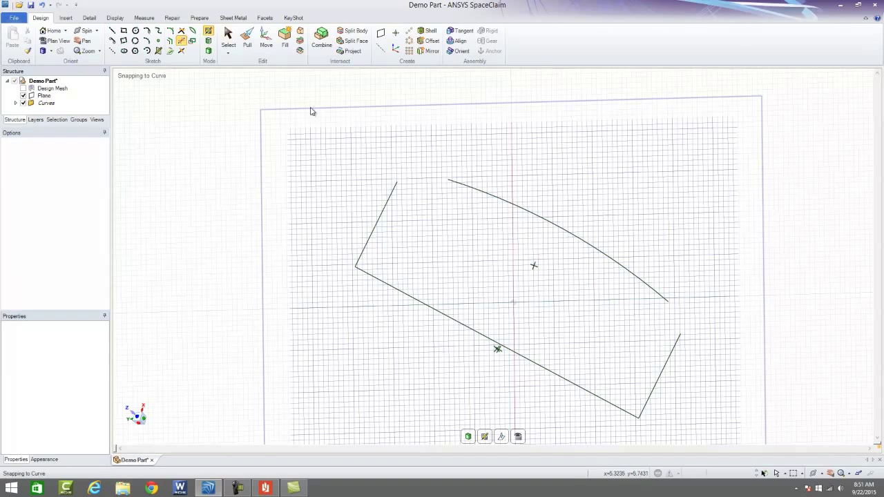
Join both ends of the arc to the rectangle's short sides at sharp corners to close the outline
left_click(181, 30)
left_click(382, 218)
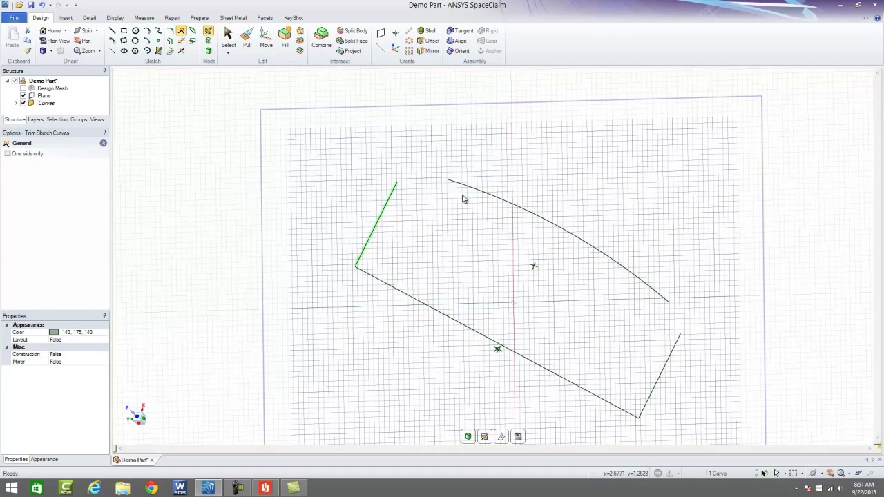
left_click(468, 192)
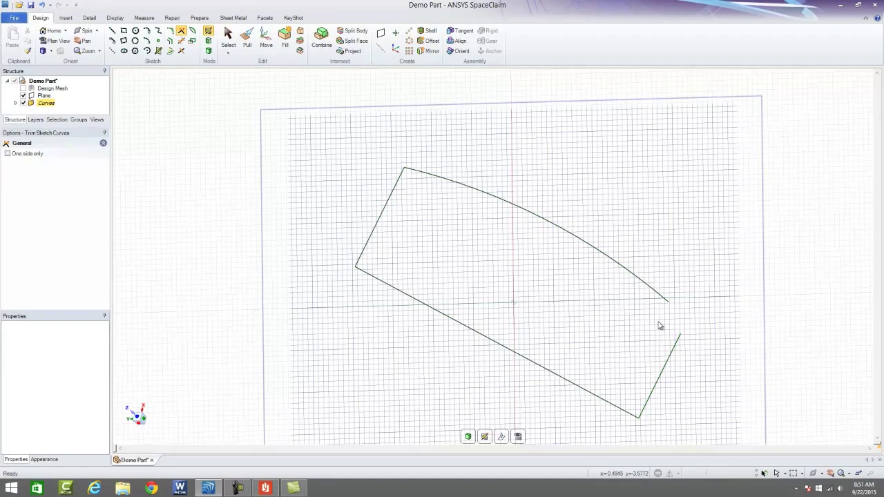
left_click(657, 293)
left_click(672, 350)
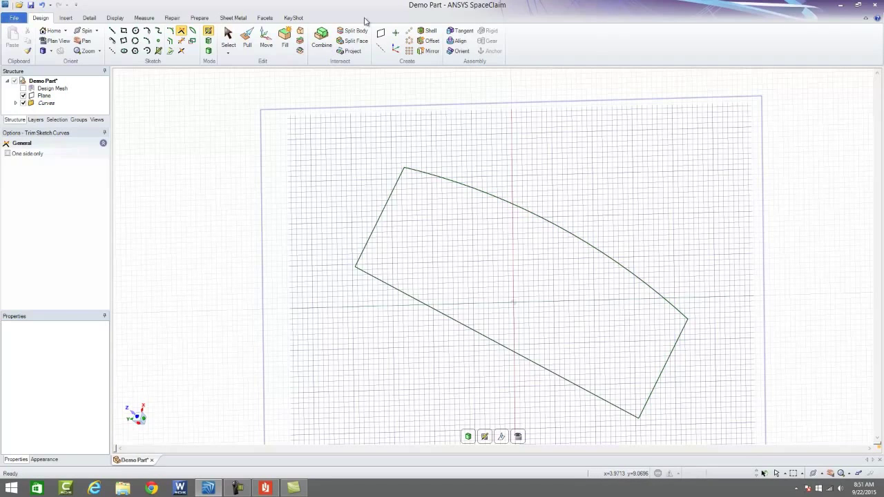
Pull the closed profile into a solid, about 0.68 in to one side and 1.5 in to the other
left_click(239, 37)
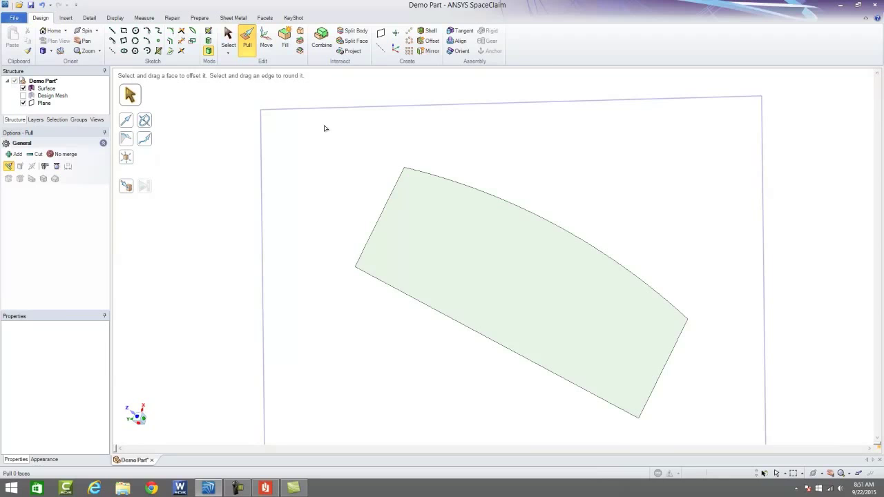
middle_click_drag(636, 328, 604, 300)
scroll(602, 303, "up", 3)
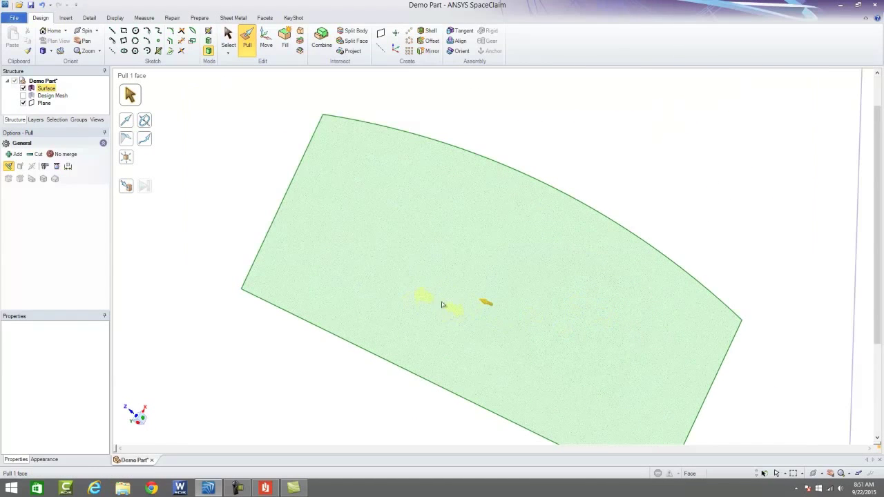
left_click(526, 308)
middle_click_drag(526, 309, 504, 306)
mouse_move(458, 300)
left_mouse_down()
mouse_move(434, 300)
mouse_move(466, 298)
left_mouse_up()
middle_click_drag(820, 304, 691, 257)
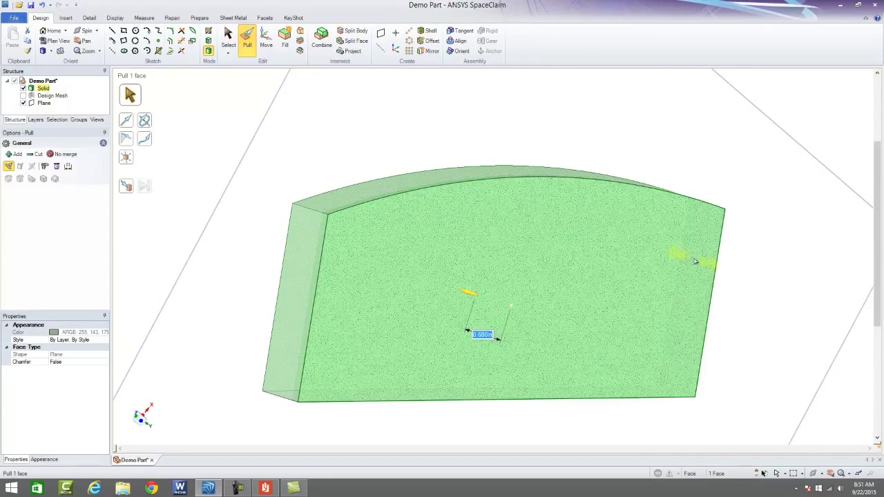
left_click(470, 341)
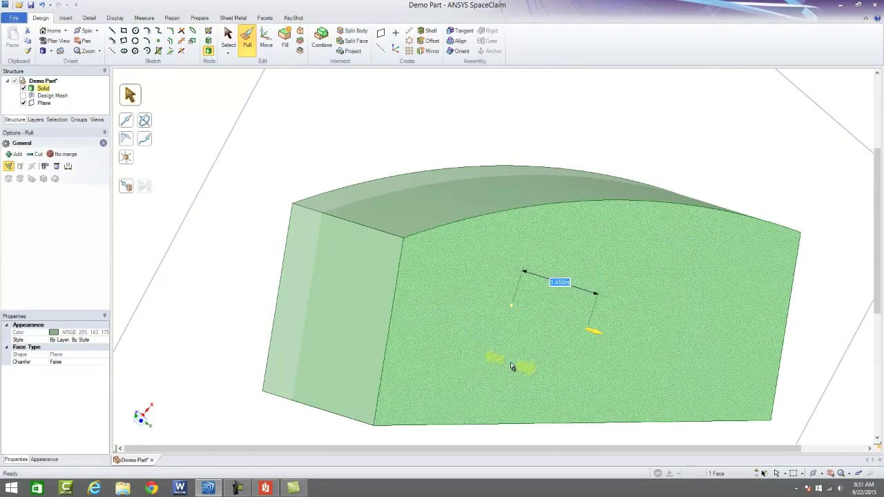
Pull one short end face of the solid, and pull its long straight side face outward about 0.96 in
middle_click_drag(509, 306, 408, 322)
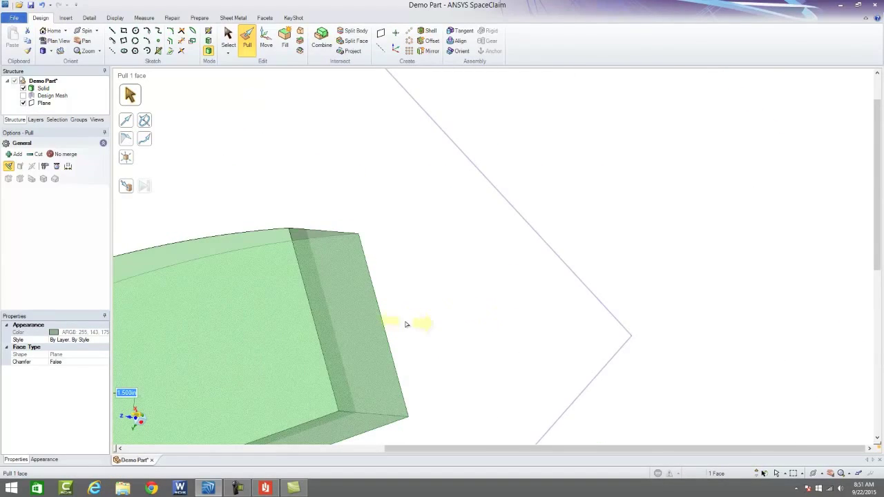
left_click(373, 327)
left_click_drag(370, 327, 397, 320)
middle_click_drag(398, 322, 400, 191)
left_click(405, 226)
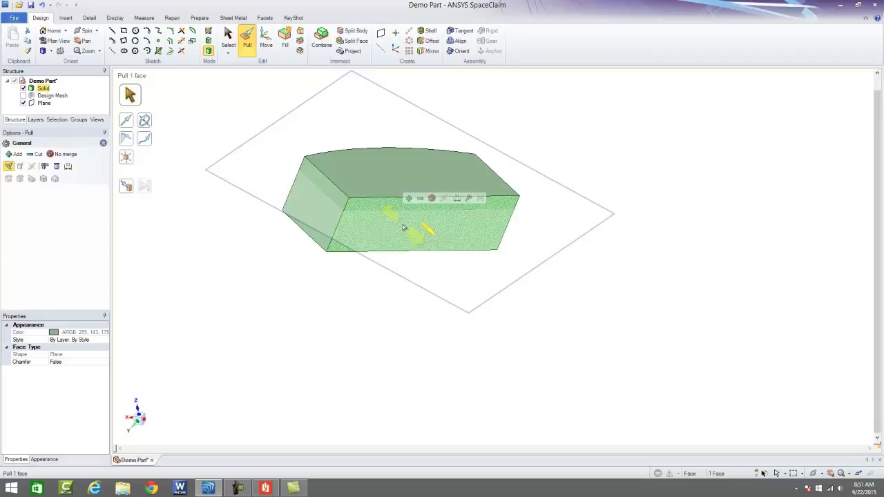
left_click_drag(404, 226, 405, 255)
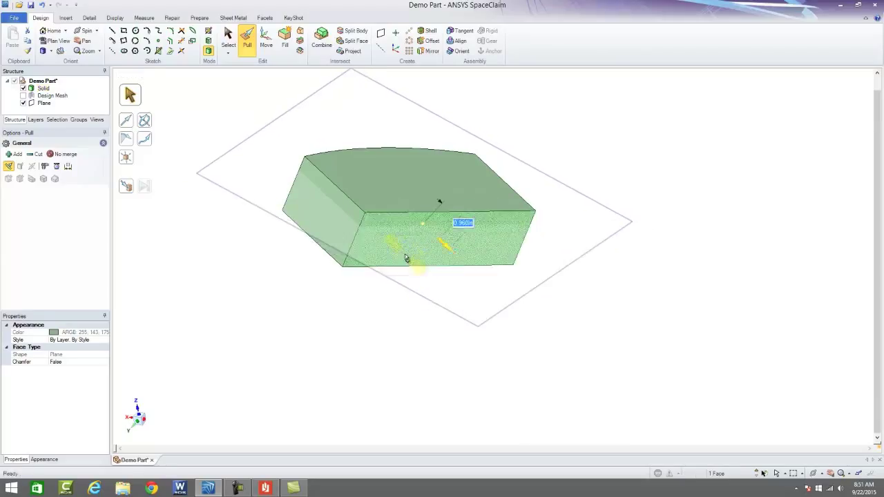
Show the design mesh and pull the solid's underside face inward about 0.85 in to expose the mesh
left_click(23, 95)
scroll(525, 253, "up", 4)
scroll(221, 232, "down", 2)
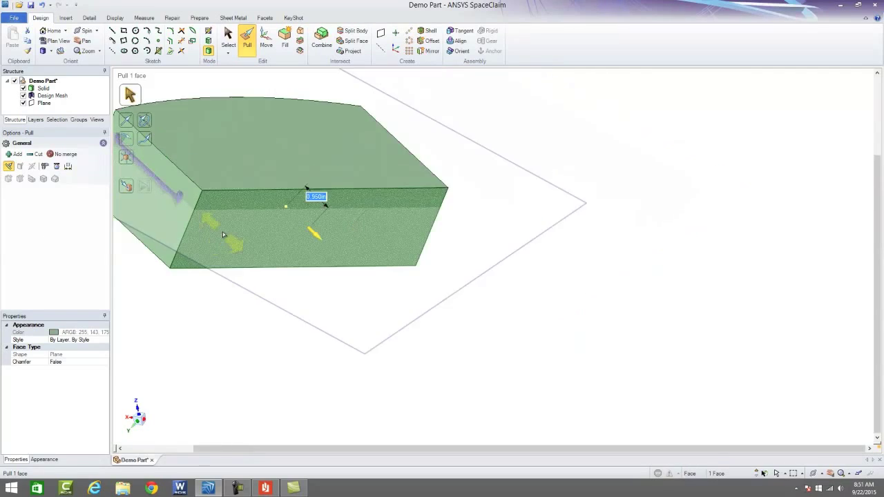
middle_click_drag(222, 232, 253, 170)
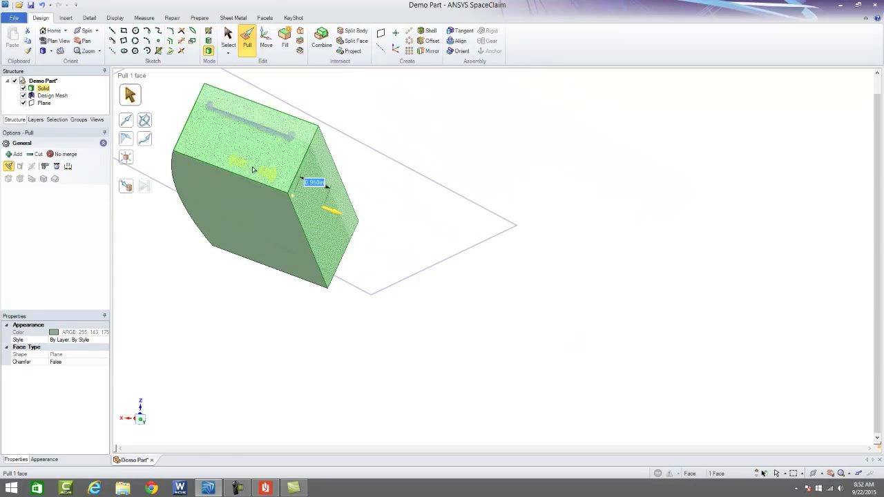
scroll(272, 323, "up", 4)
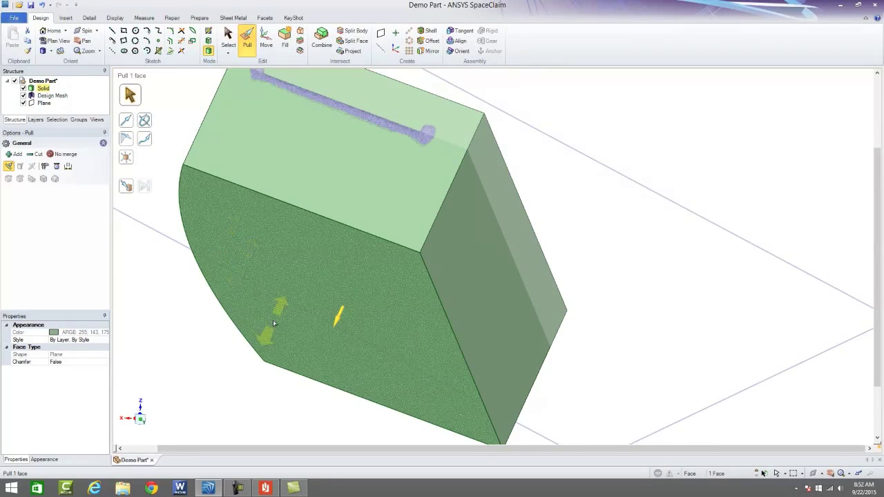
left_click(304, 268)
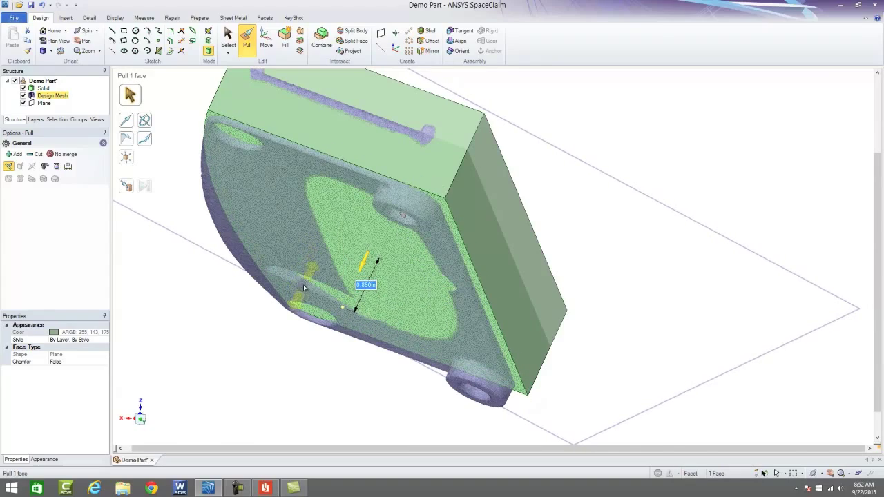
Try to align the solid's underside face with the scan by pulling it up to mesh facets, including a corner boss's ring
middle_click_drag(303, 285, 281, 88)
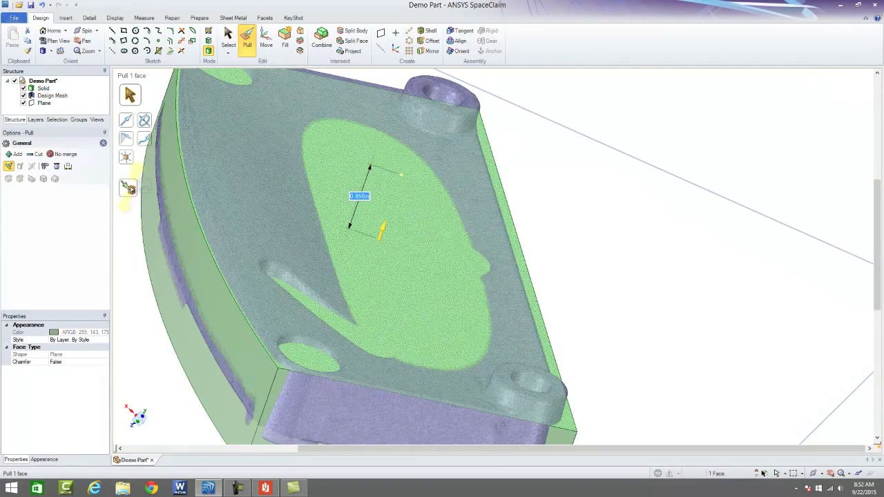
left_click(128, 187)
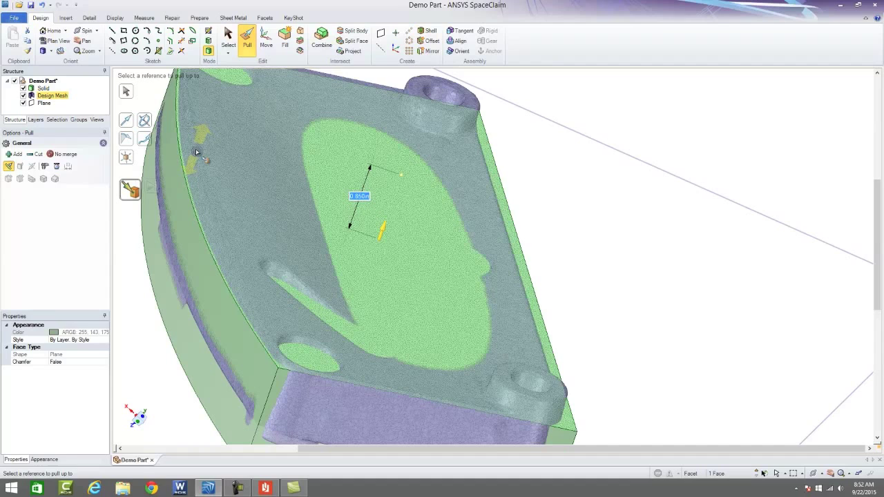
left_click(257, 188)
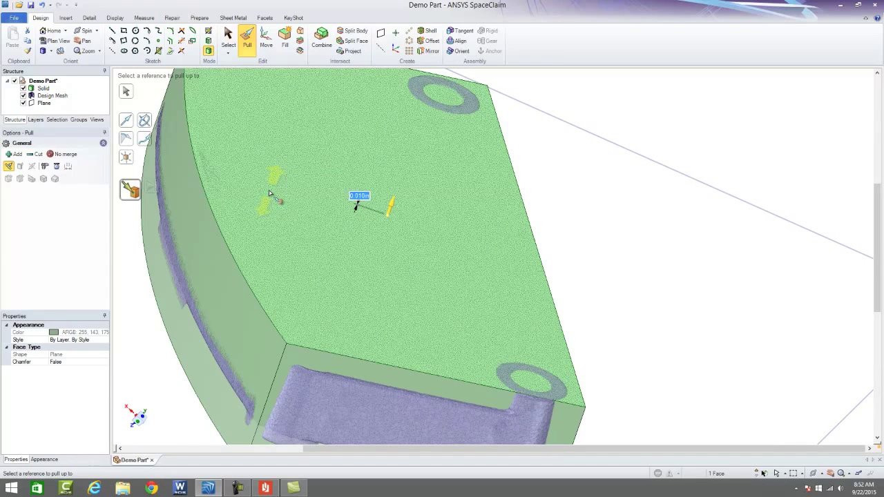
left_click(128, 160)
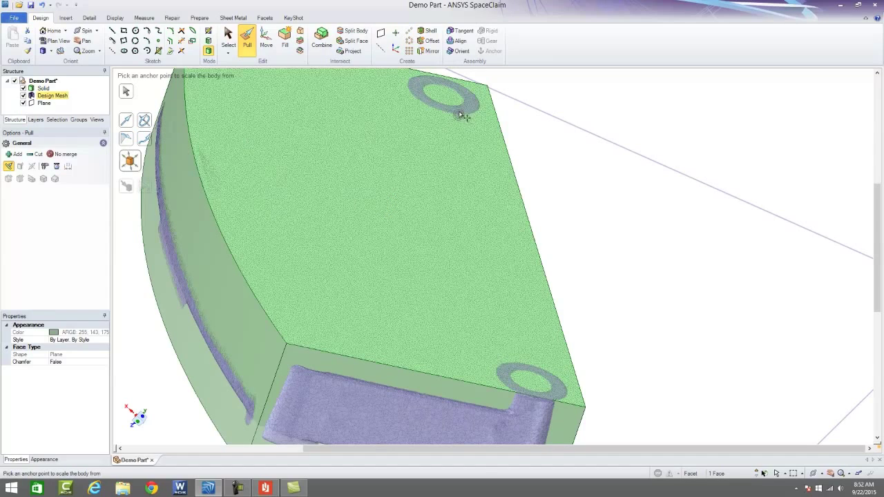
left_click(472, 105)
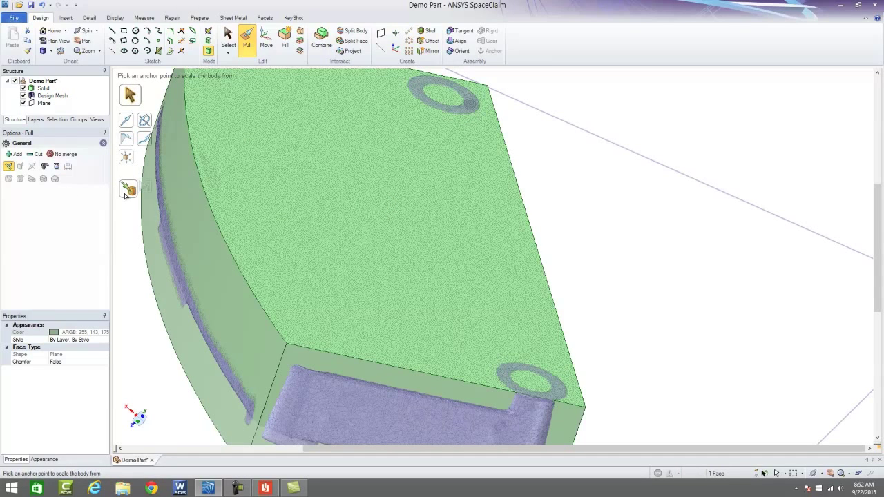
key("u")
left_click(419, 86)
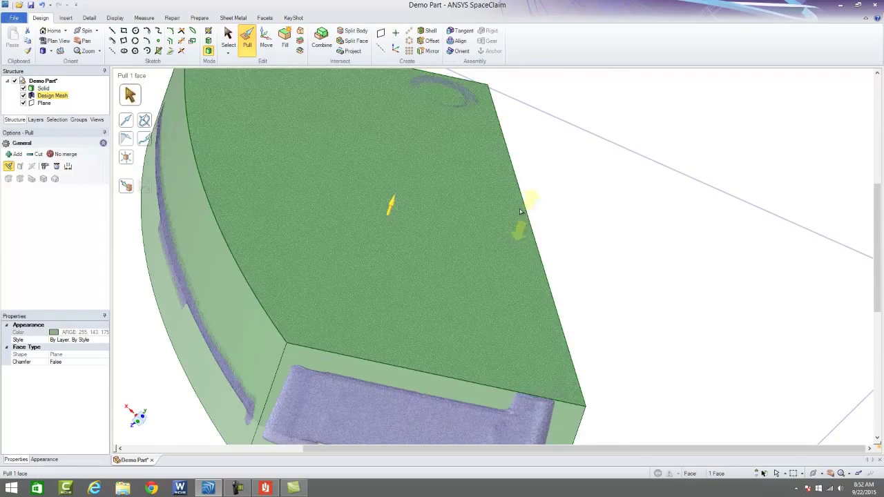
Pull the underside face inward about 0.6 in and align it up to the mesh's flat underside
middle_click_drag(522, 212, 448, 357)
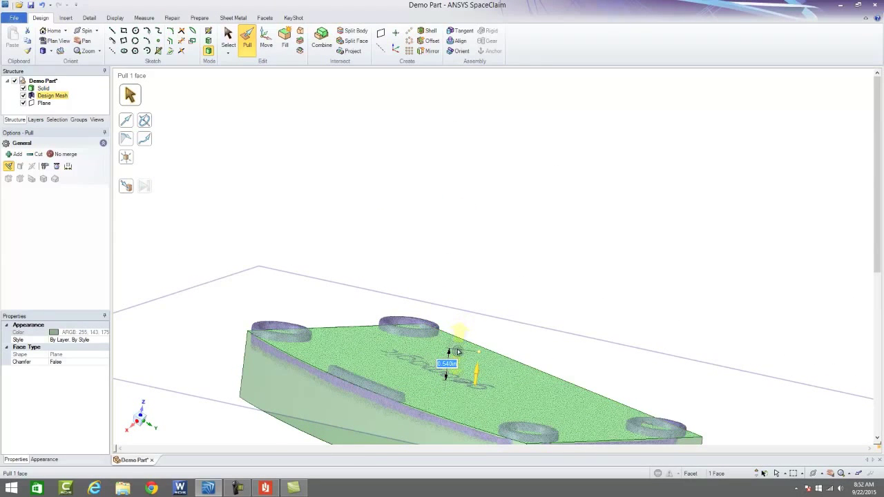
left_click_drag(458, 352, 455, 353)
middle_click_drag(455, 353, 454, 374)
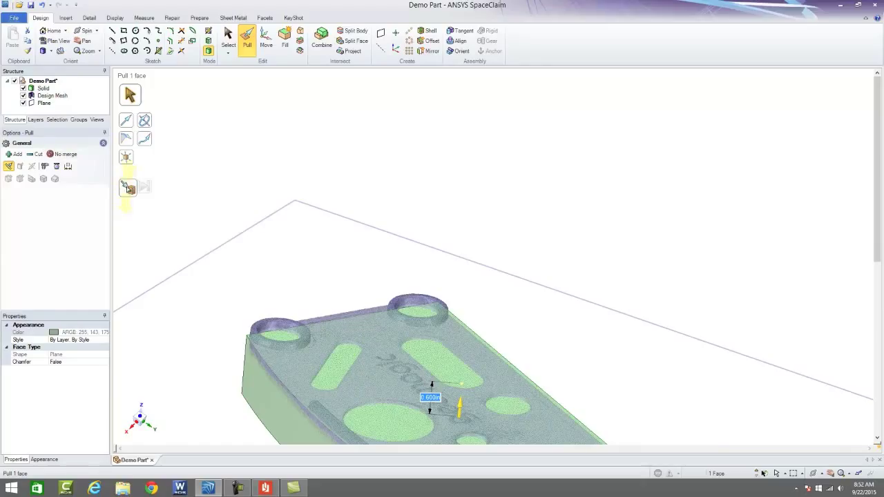
left_click(128, 187)
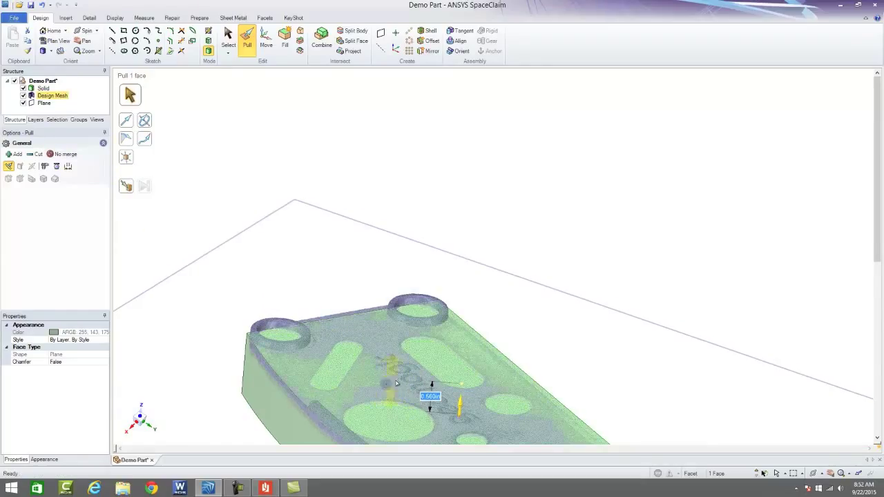
Pull one short end face of the solid about 0.33 in and align it up to the mesh's end surface
middle_click_drag(388, 384, 425, 351)
left_click(401, 349)
scroll(426, 351, "up", 3)
left_click_drag(424, 343, 393, 345)
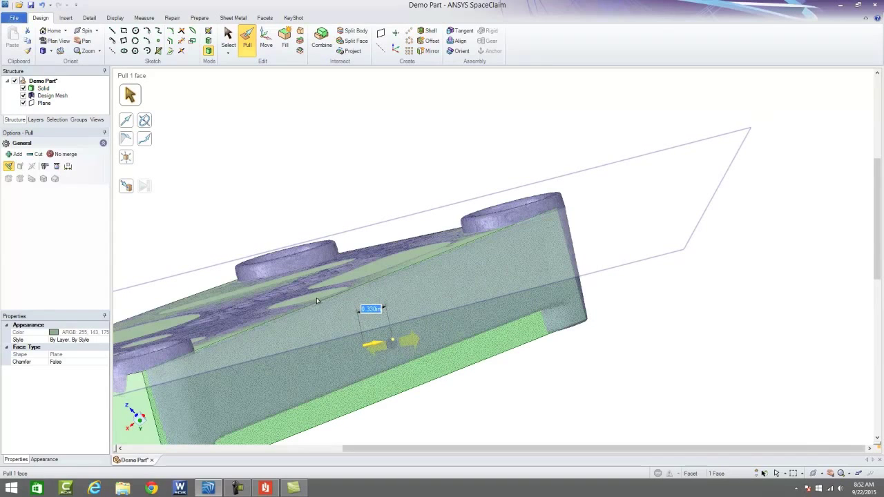
left_click(127, 186)
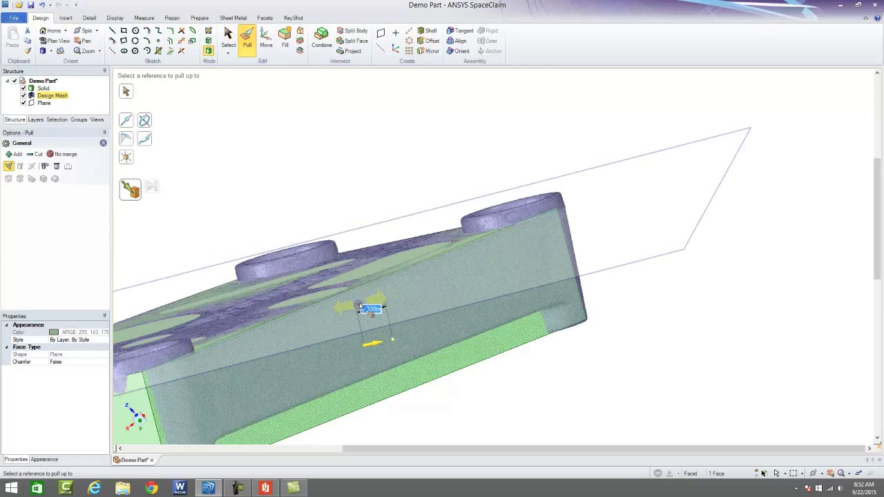
left_click(359, 305)
Align the opposite short end face of the solid by pulling it up to the mesh's flat end surface
scroll(483, 279, "down", 3)
middle_click_drag(523, 267, 362, 283)
left_click(617, 288)
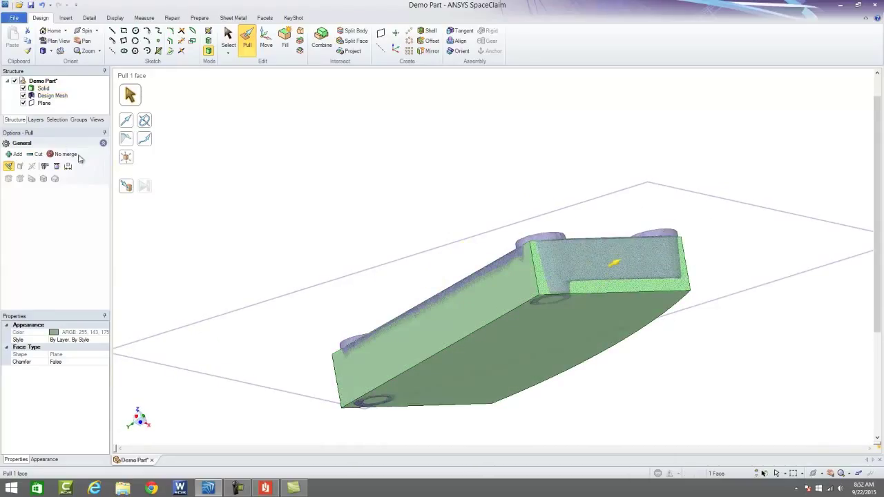
left_click(127, 187)
left_click(601, 246)
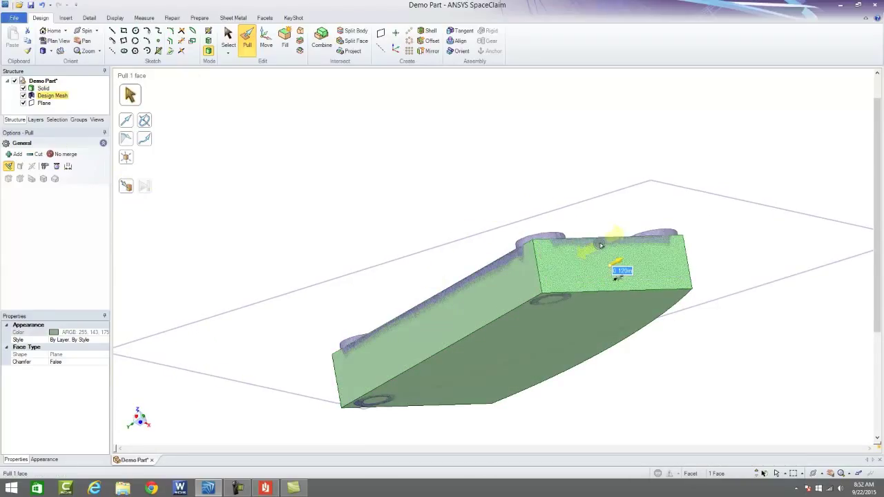
middle_click_drag(602, 245, 517, 265)
scroll(498, 258, "up", 3)
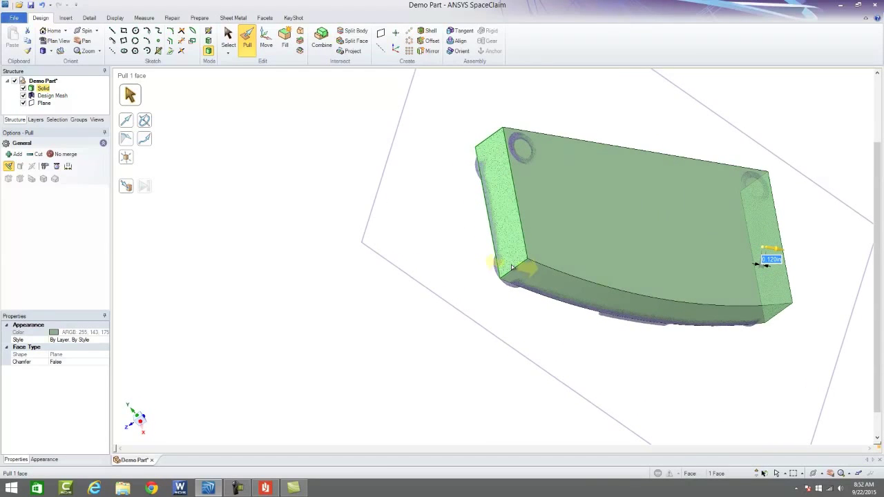
left_click(515, 273)
middle_click_drag(641, 251, 739, 316)
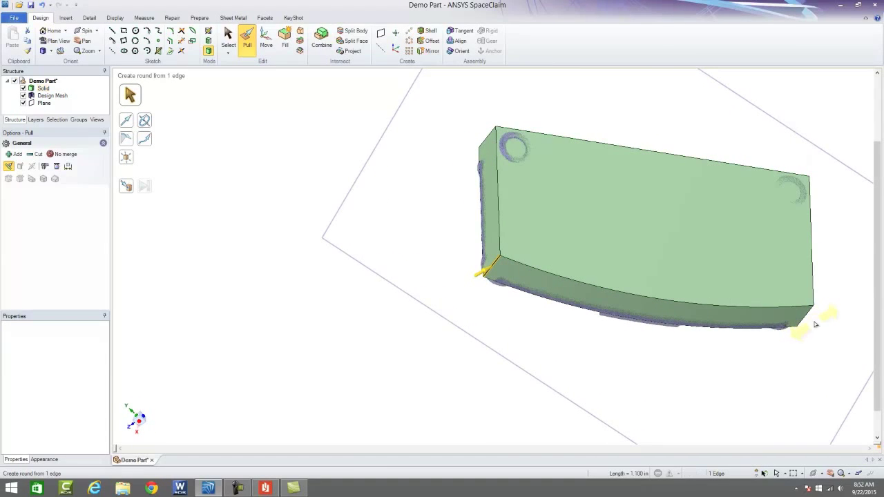
left_click(810, 317, "ctrl")
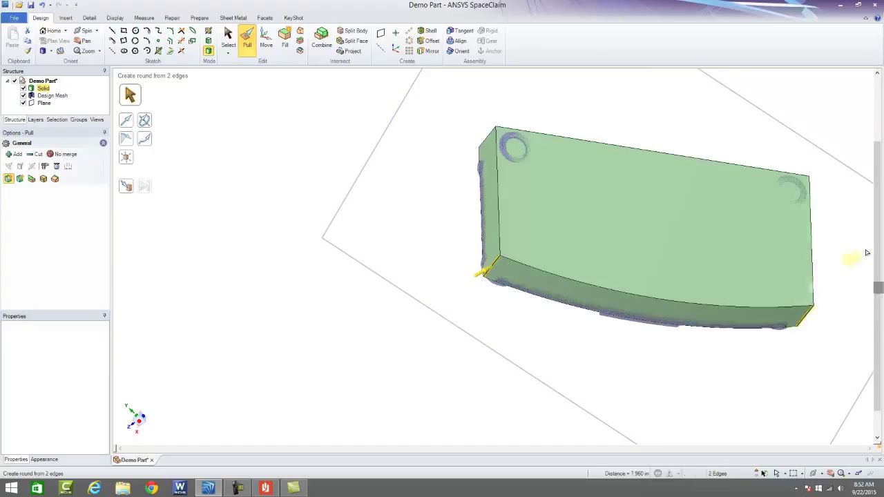
middle_click_drag(810, 316, 645, 227)
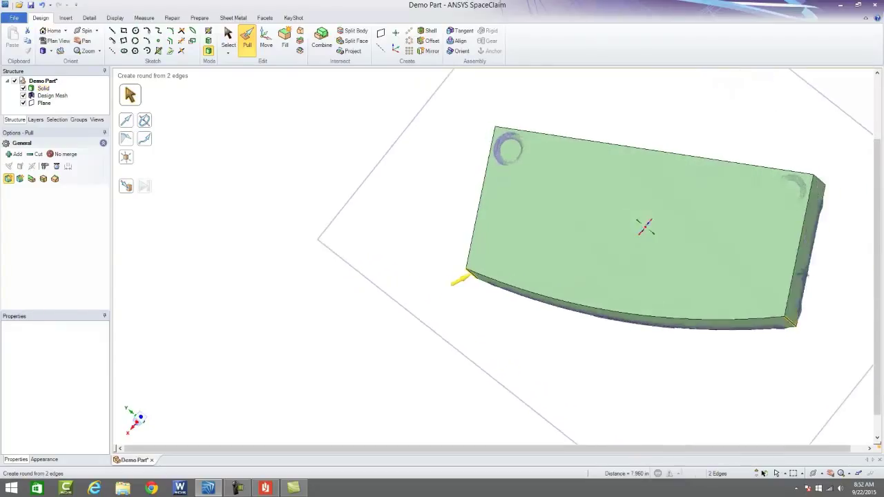
Round the solid's four vertical corner edges together to a radius of about 0.49 in
left_click(819, 184)
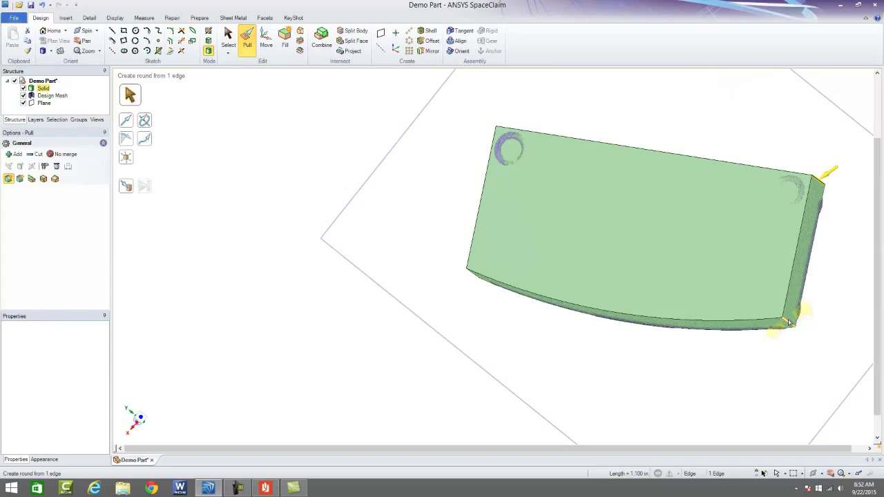
left_click(789, 323, "ctrl")
middle_click_drag(790, 322, 642, 360)
left_click(464, 269, "ctrl")
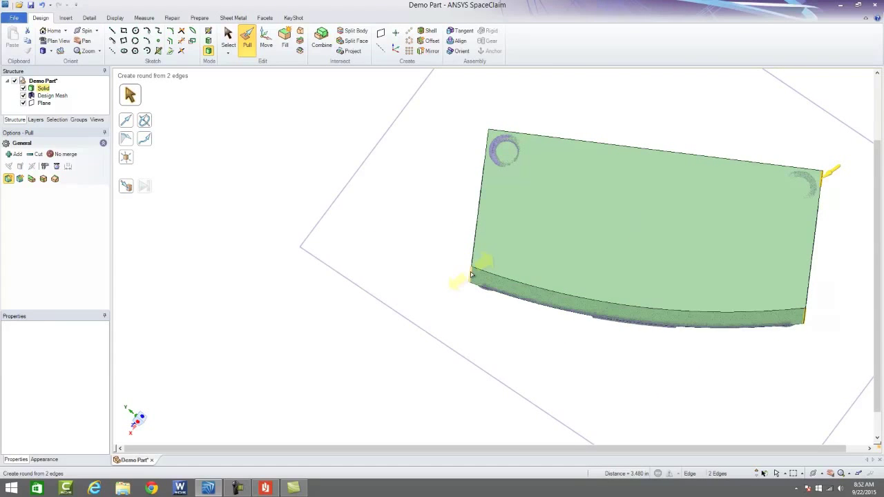
middle_click_drag(464, 270, 514, 156)
left_click(514, 156, "ctrl")
scroll(514, 156, "down", 4)
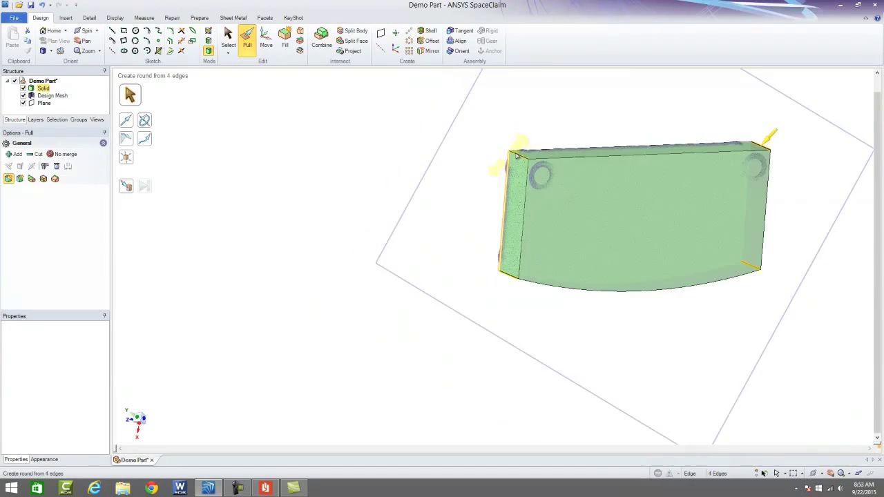
middle_click_drag(693, 126, 680, 110)
left_click_drag(666, 124, 650, 129)
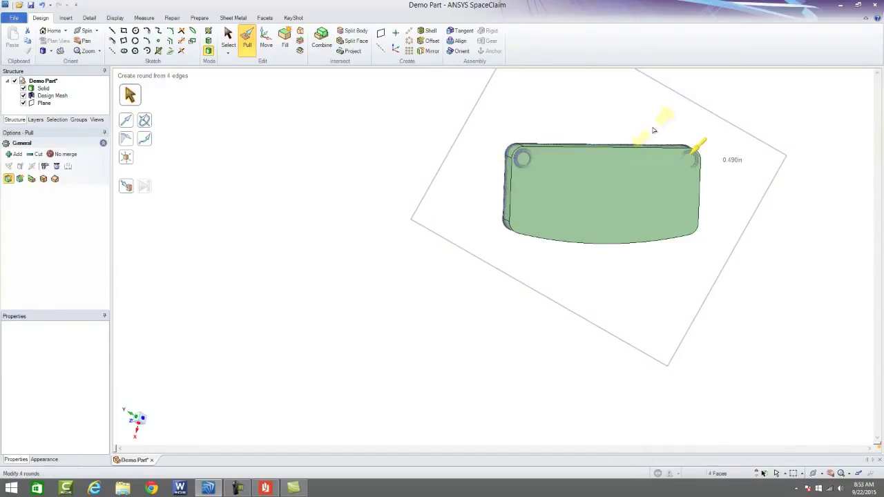
Set the radius of the four corner rounds to exactly 0.5 in
key("space")
key("BackSpace")
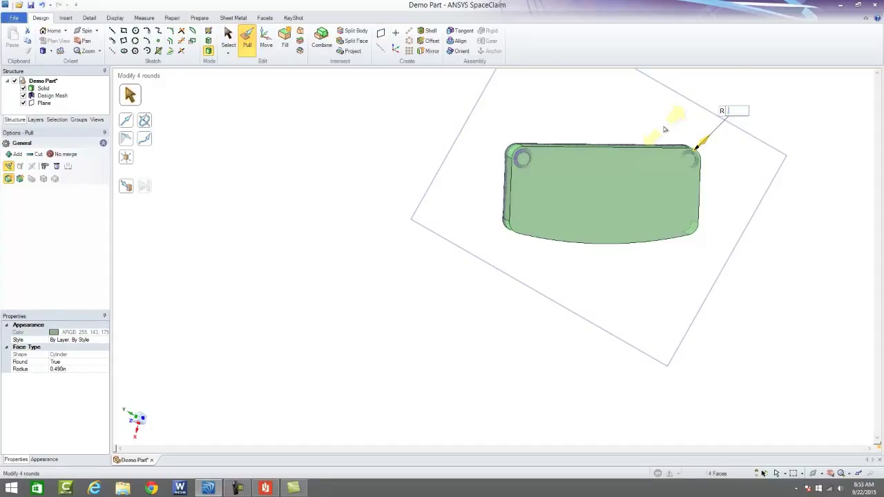
key("Return")
Hide the solid to expose the mesh and open a sketch on the existing plane cutting through it
middle_click_drag(734, 208, 693, 136)
scroll(700, 275, "up", 3)
scroll(681, 264, "down", 4)
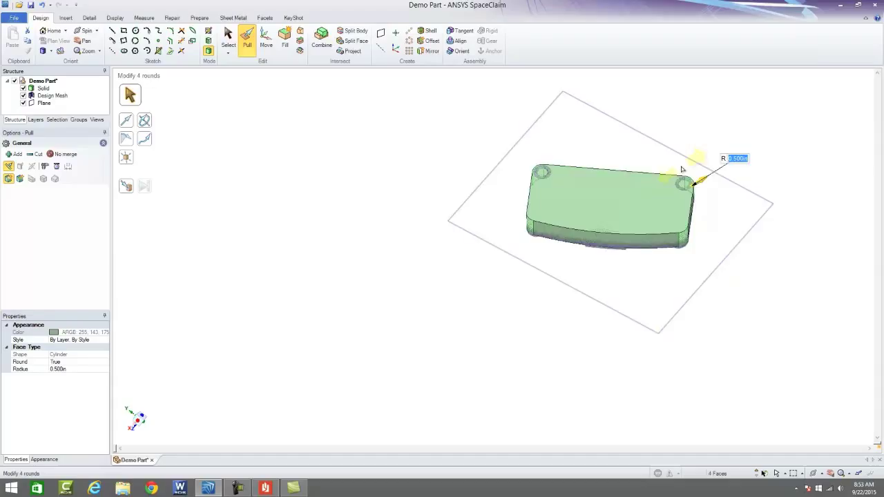
scroll(681, 168, "up", 2)
mouse_move(679, 172)
middle_mouse_down()
mouse_move(695, 163)
mouse_move(676, 171)
middle_mouse_up()
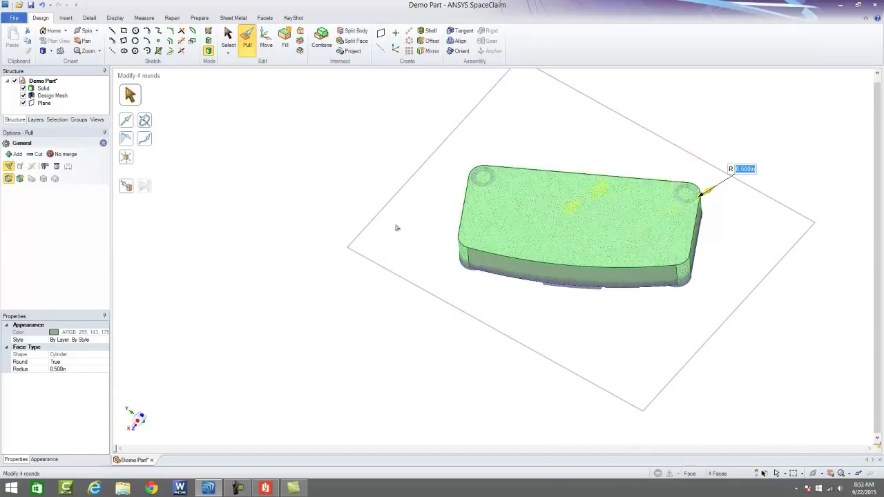
middle_click_drag(183, 80, 377, 202)
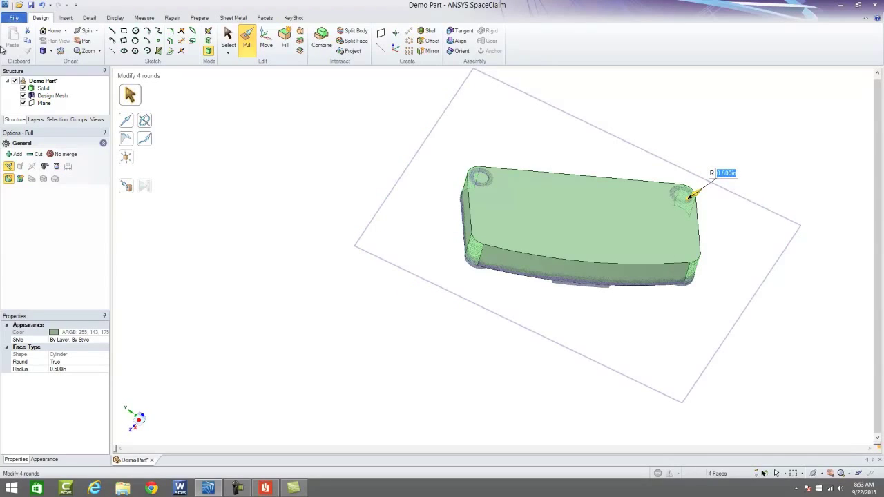
left_click(22, 88)
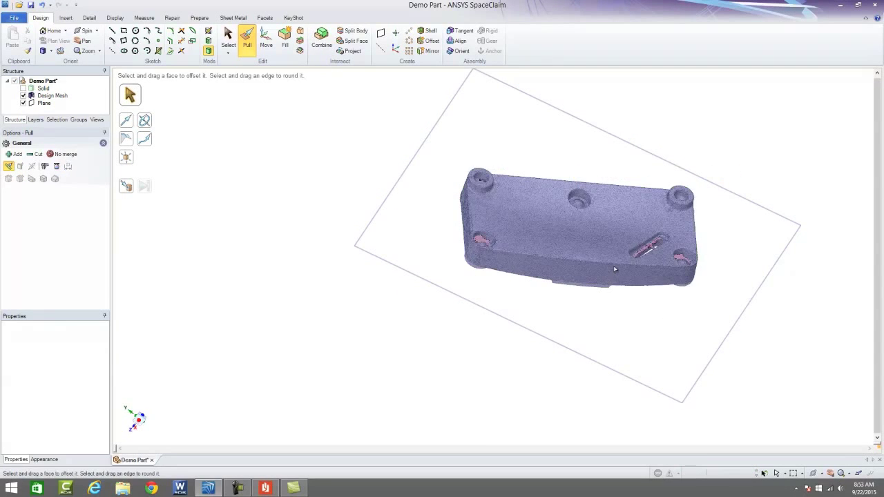
middle_click_drag(615, 270, 582, 381)
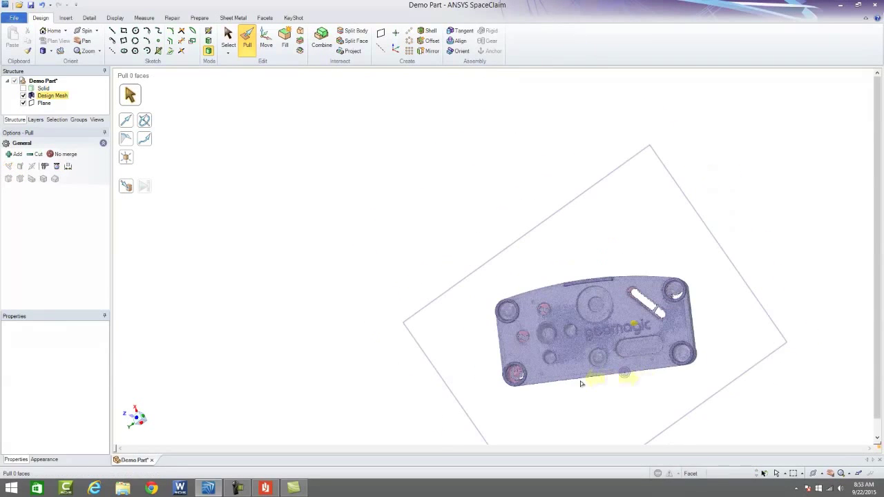
left_click(43, 103)
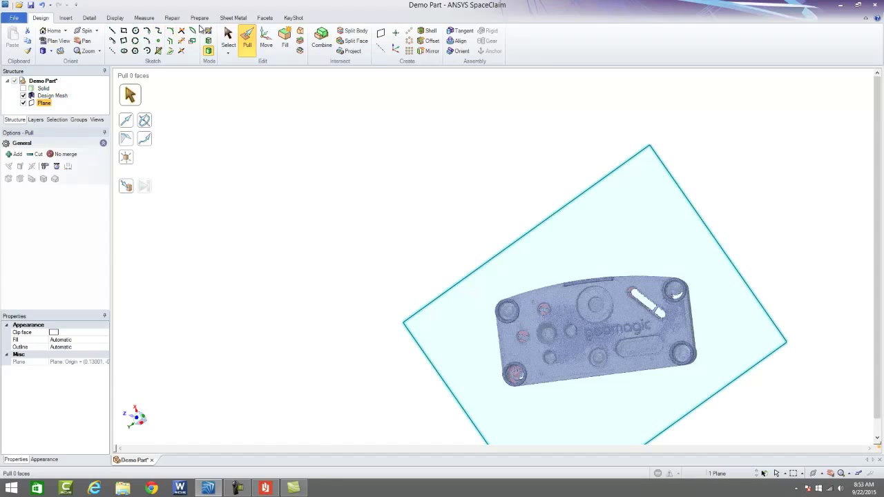
left_click(209, 31)
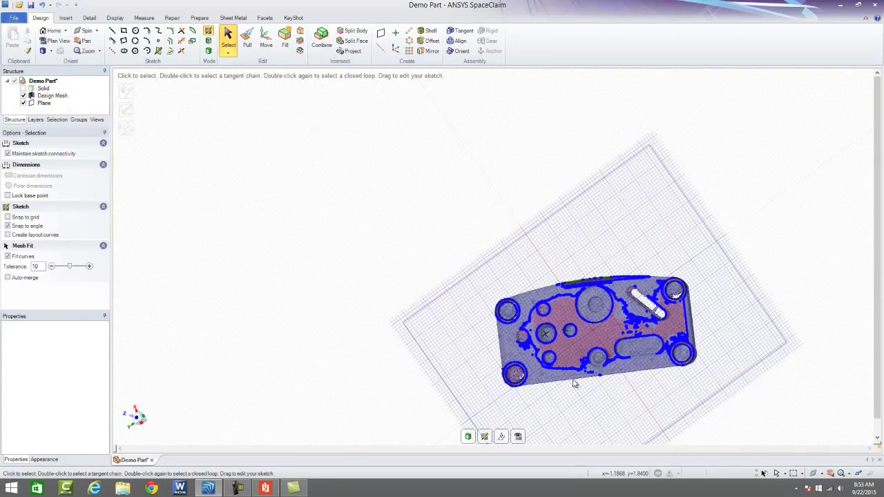
Sketch a three-point circle about 1.52 in in diameter on the mesh section outline of the large round feature
scroll(573, 383, "up", 3)
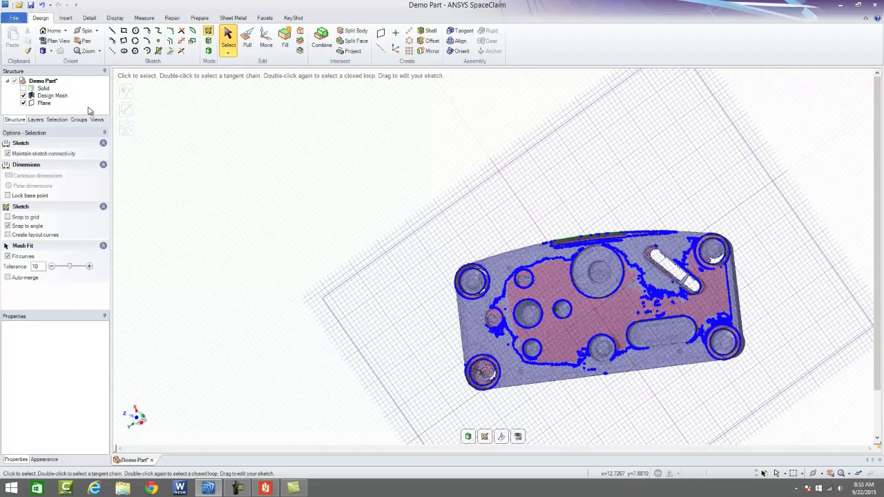
left_click(135, 40)
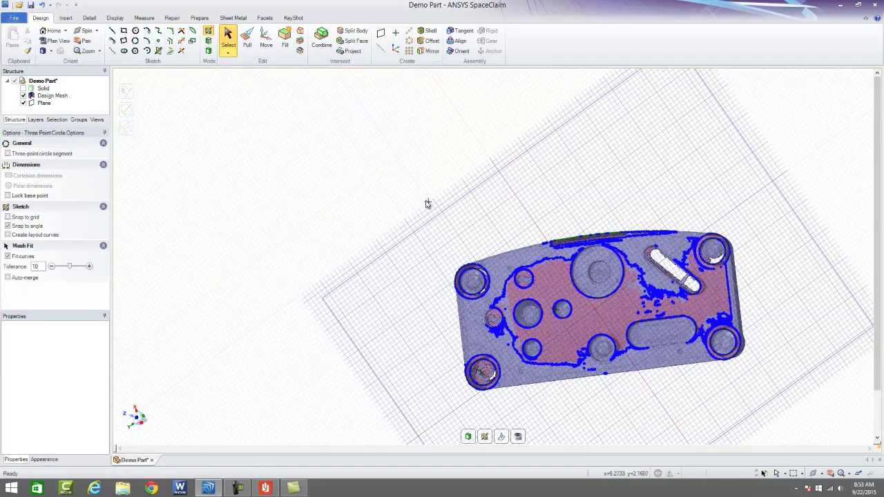
left_click(571, 270)
left_click(603, 298)
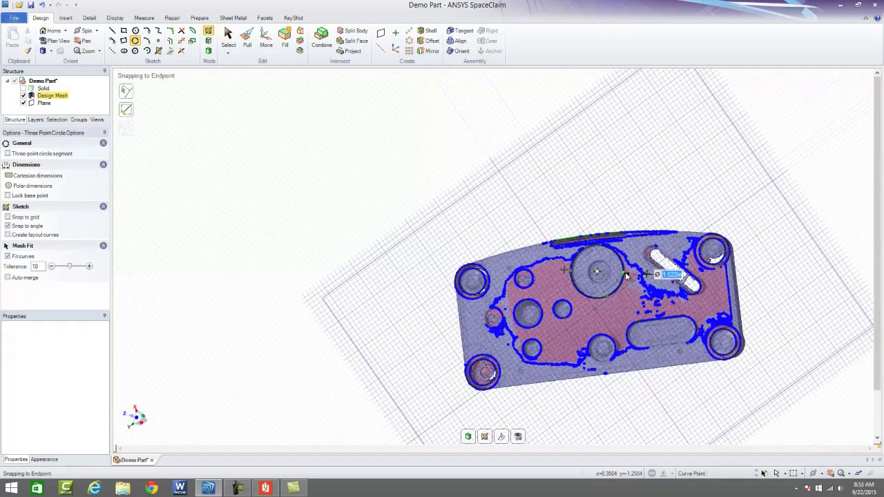
Sketch three-point circles about 0.75 in in diameter on the inner rings of the two corner bosses nearest the diagonal slot
left_click(703, 241)
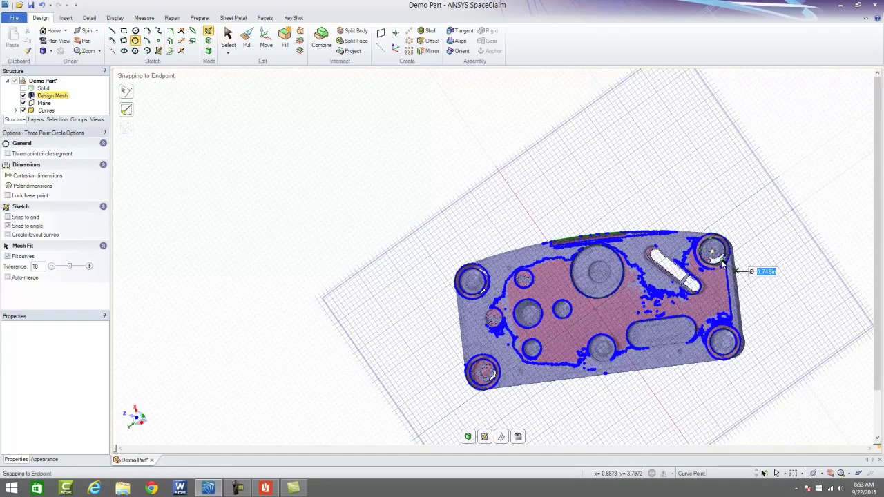
left_click(723, 263)
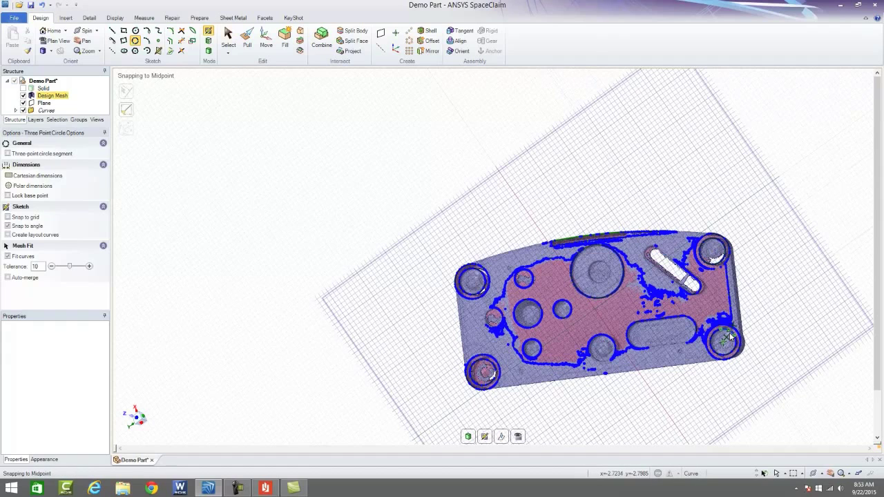
left_click(729, 334)
left_click(711, 344)
left_click(725, 352)
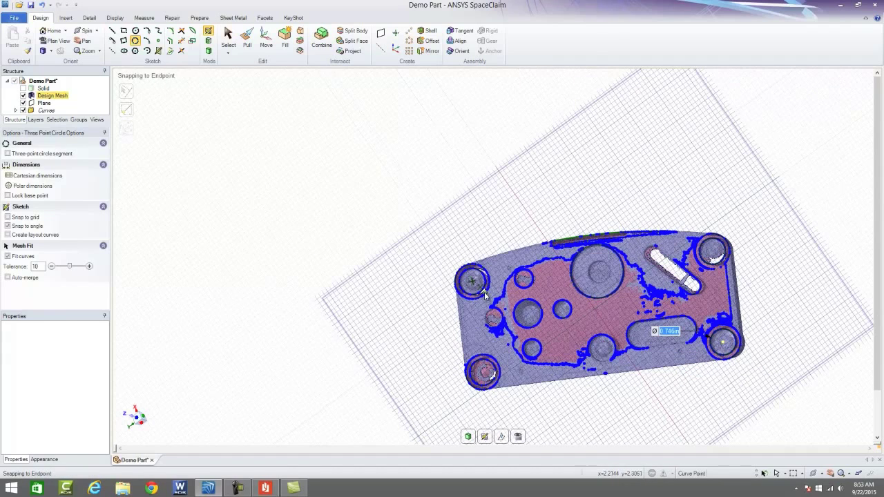
Sketch three-point circles about 0.75 in in diameter on the inner rings of the two corner bosses at the opposite end
left_click(477, 277)
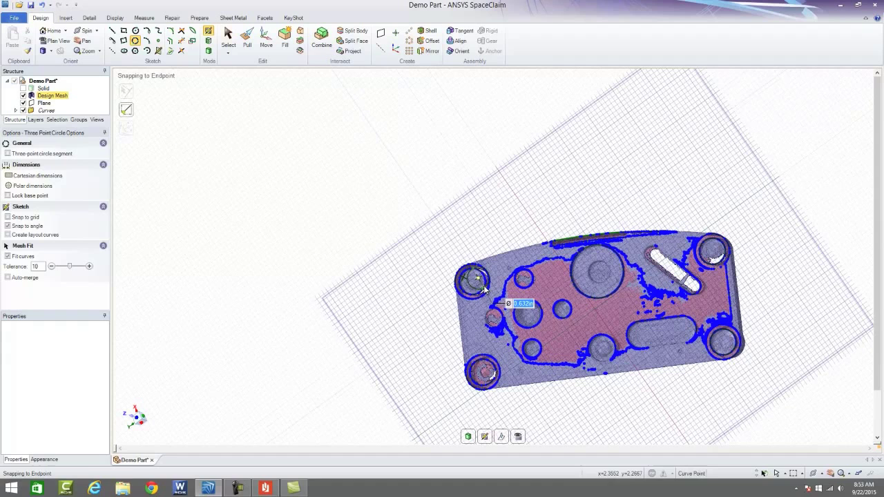
left_click(471, 296)
left_click(481, 361)
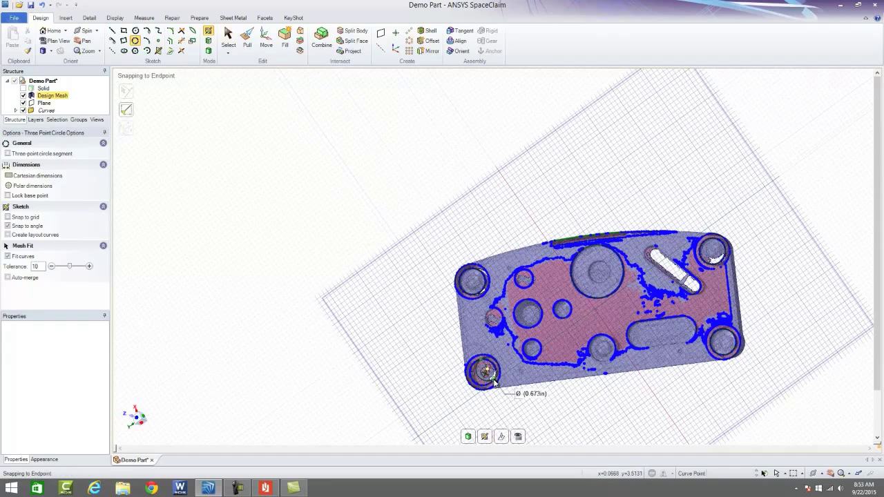
left_click(484, 373)
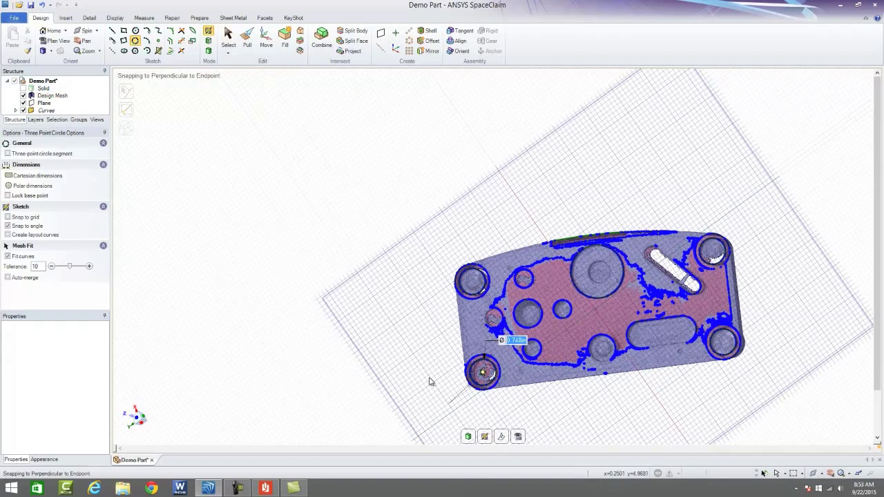
Hide the design mesh, keep the solid hidden, and convert the five sketched circles into surfaces with Pull
left_click(23, 89)
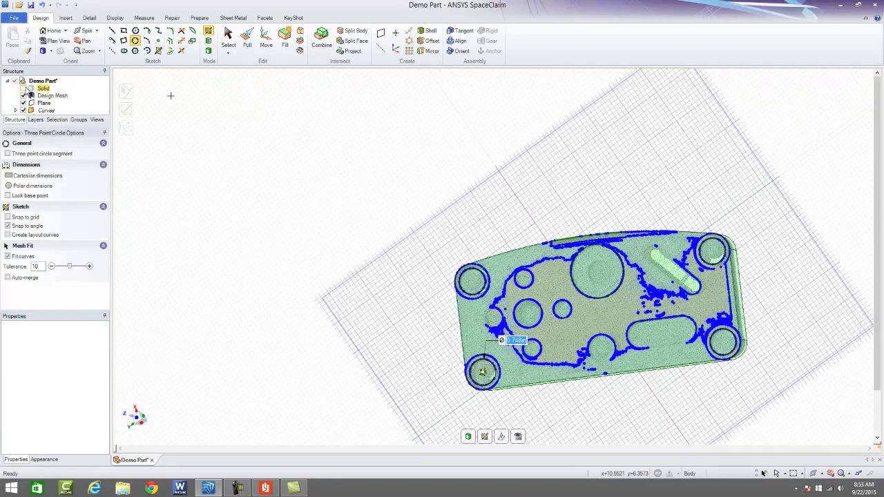
left_click(23, 88)
left_click(23, 95)
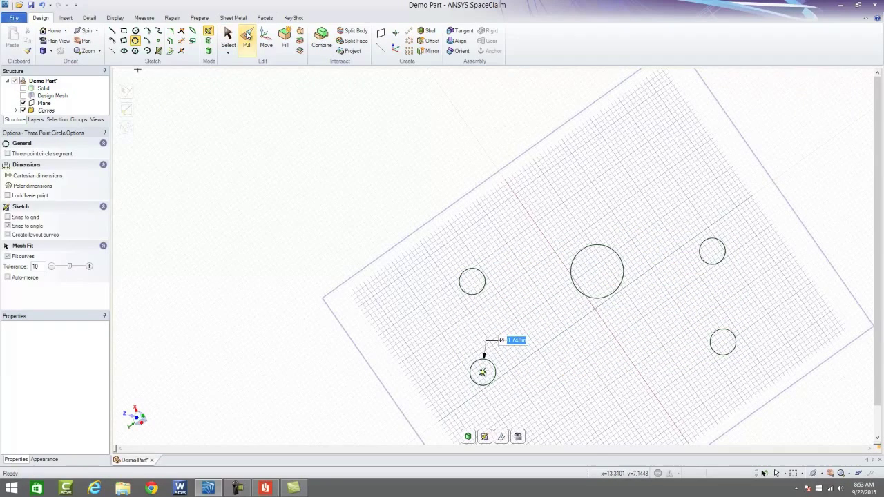
left_click(247, 36)
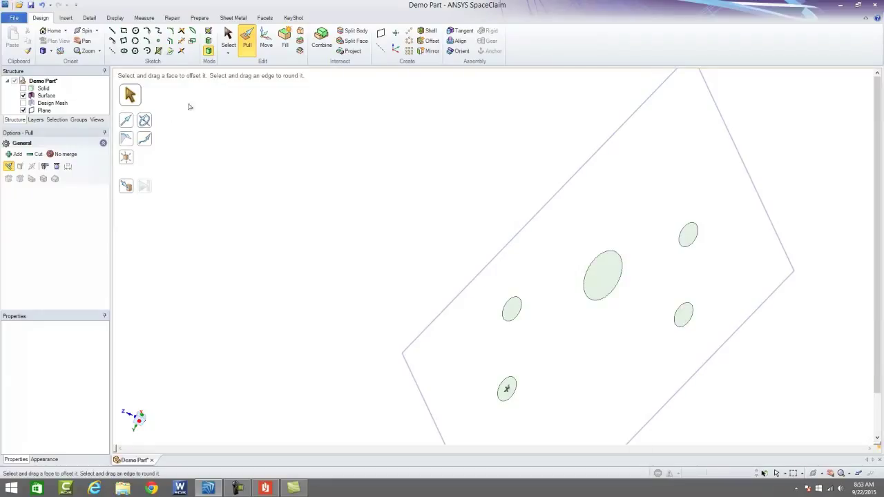
Select the five circular surfaces, show the solid, and move them together about 0.07 in perpendicular to their plane, onto the solid's face
left_click(615, 271)
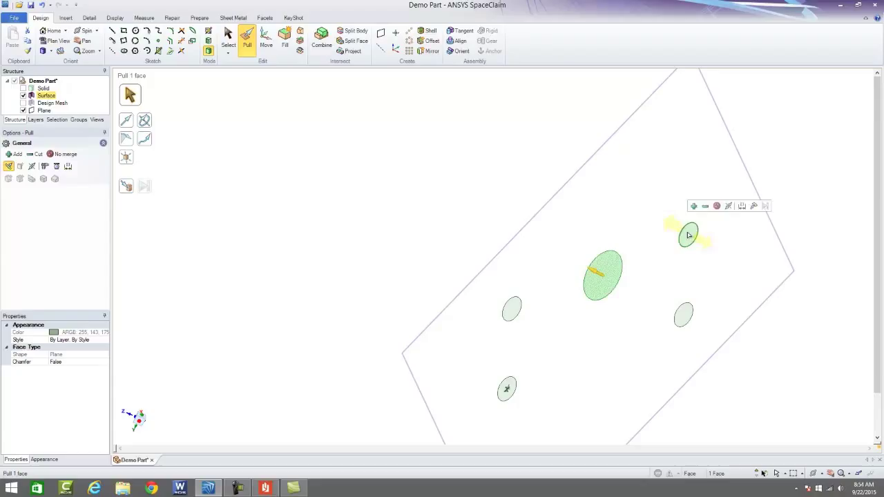
left_click(268, 35)
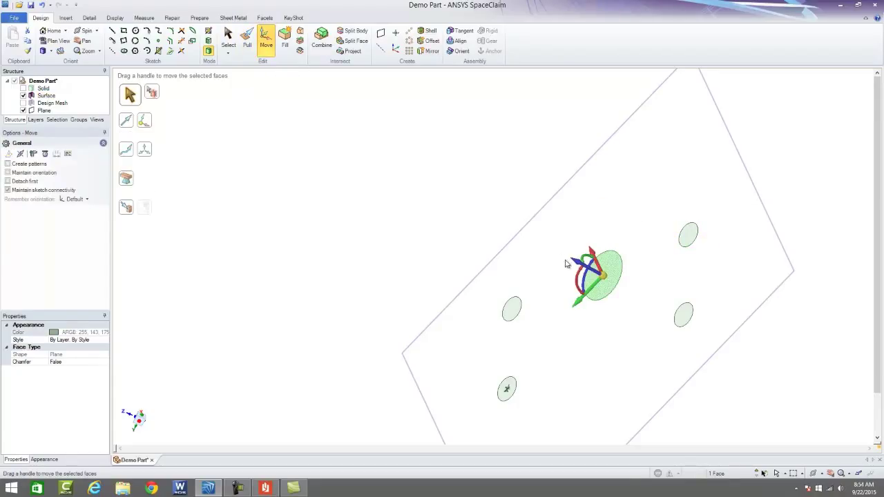
left_click(510, 315, "ctrl")
left_click(503, 391, "ctrl")
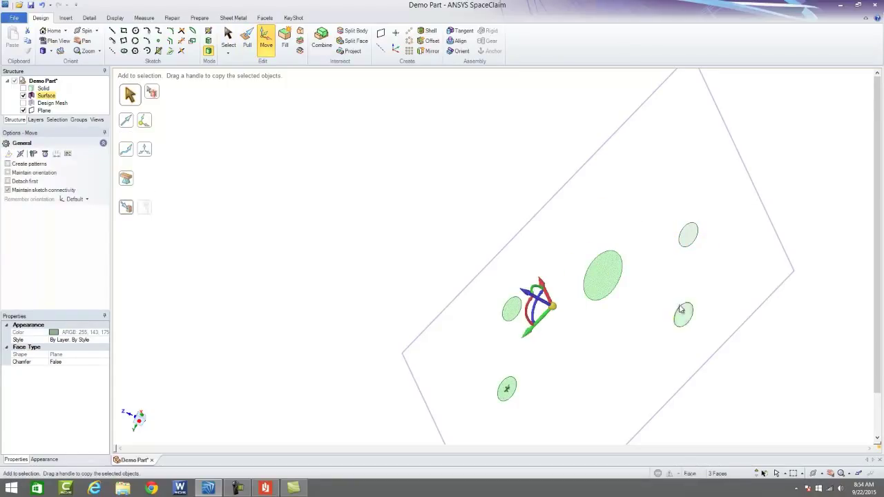
left_click(685, 316, "ctrl")
left_click(693, 235, "ctrl")
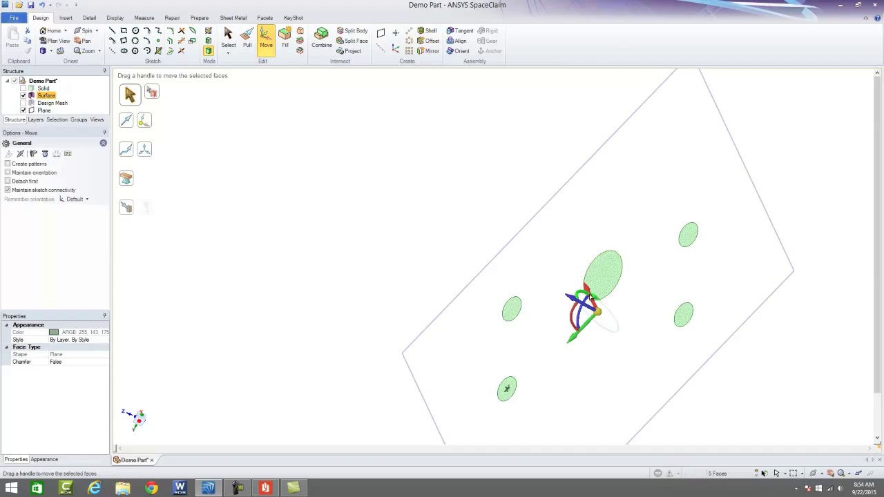
left_click_drag(577, 303, 450, 269)
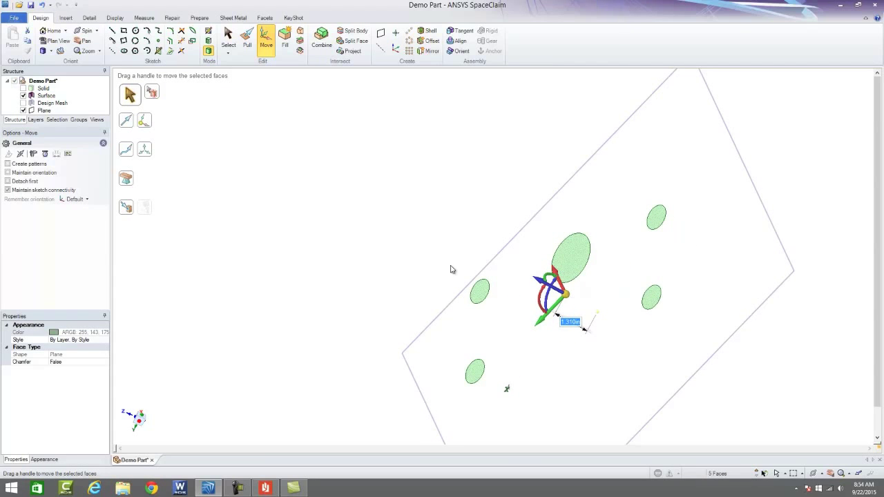
left_click(24, 88)
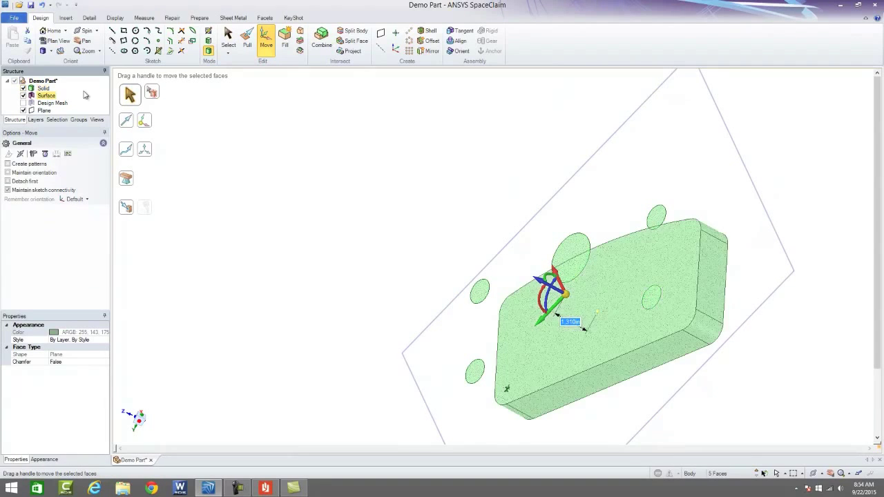
middle_click_drag(552, 264, 563, 268)
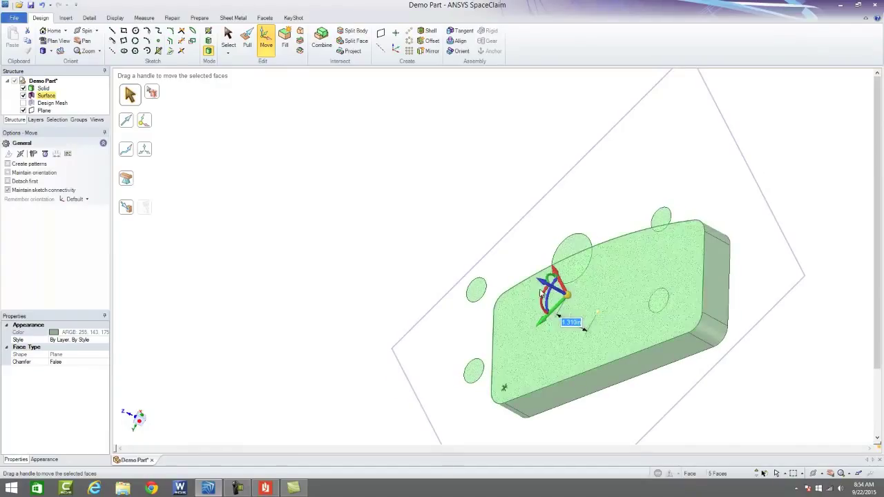
left_click_drag(547, 284, 574, 299)
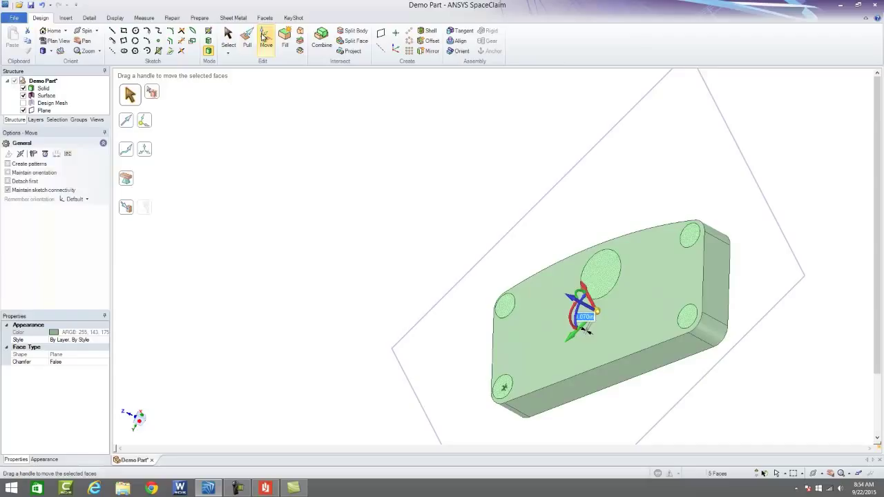
Cut the five circular surfaces into the solid with Pull to a depth of about 0.5 in
left_click(246, 38)
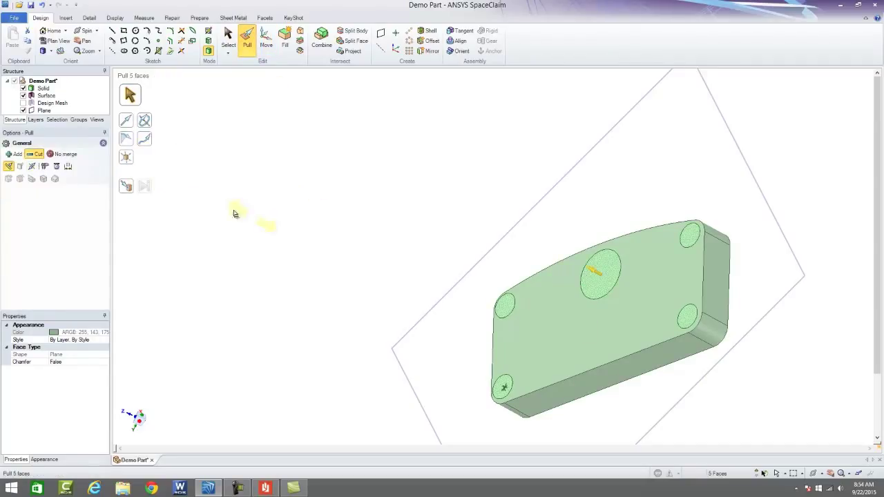
left_click_drag(234, 213, 295, 241)
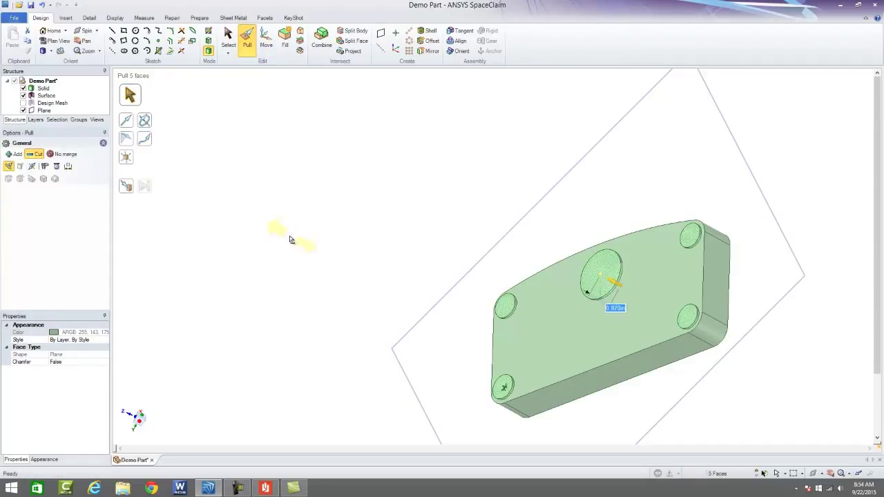
middle_click_drag(386, 283, 535, 339)
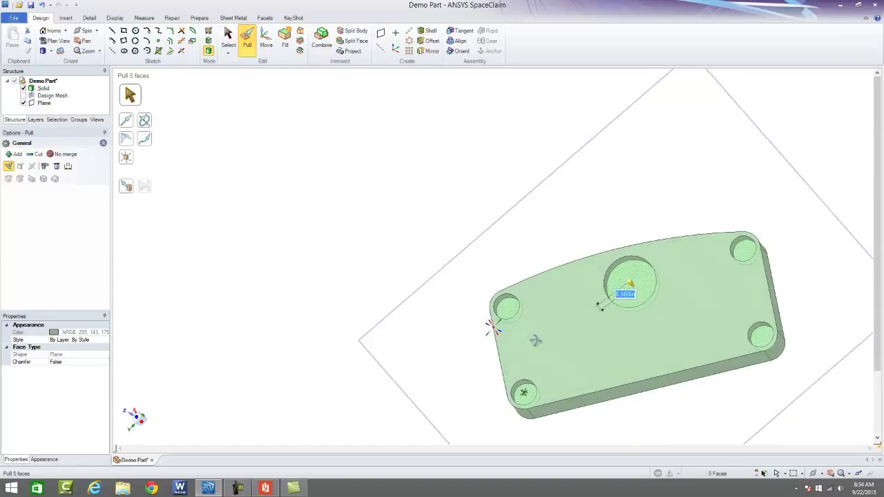
Show the design mesh and pull the five pocket floors up to the mesh floor of the large round feature
left_click(22, 95)
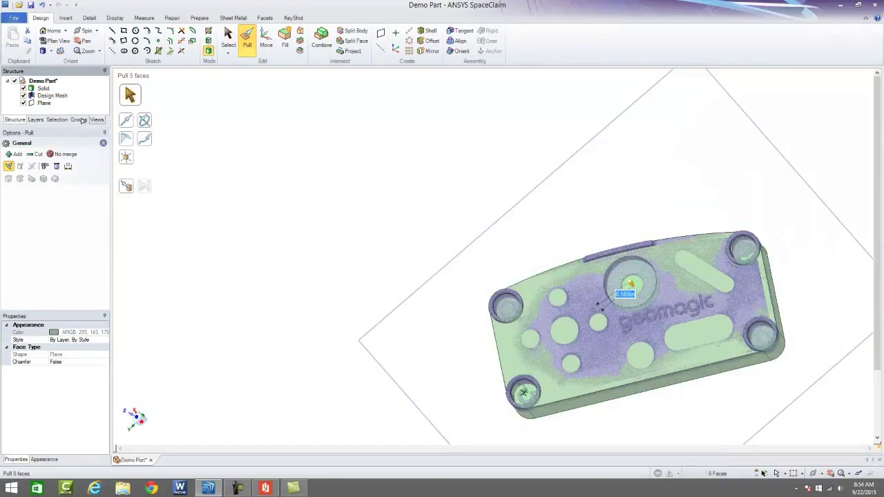
left_click(128, 187)
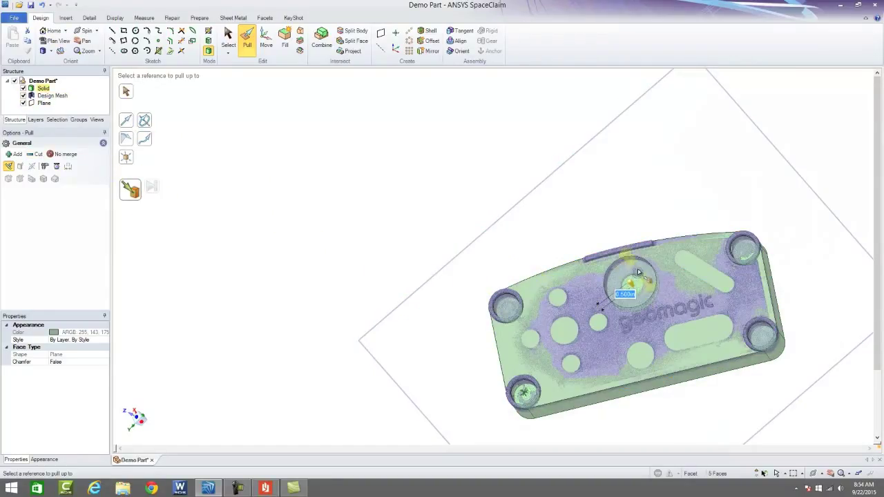
left_click(639, 272)
middle_click_drag(662, 293, 596, 297)
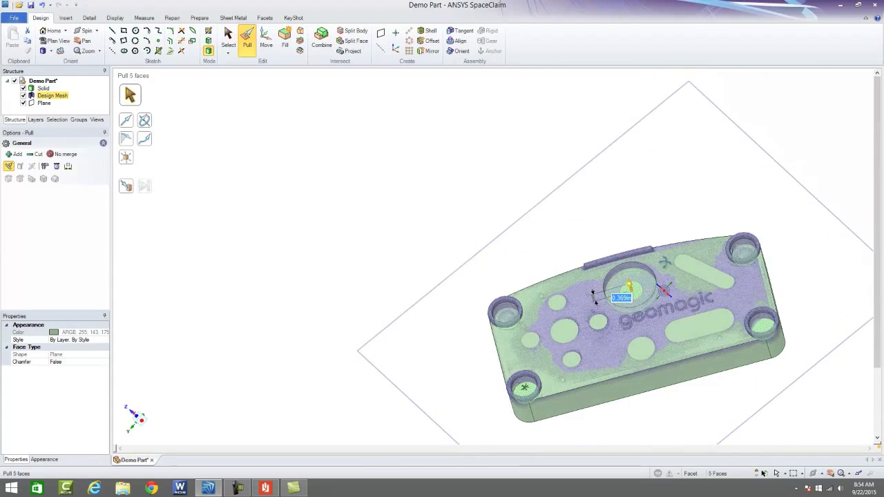
left_click(532, 203)
Hide the solid, leaving the design mesh shown
scroll(573, 246, "down", 5)
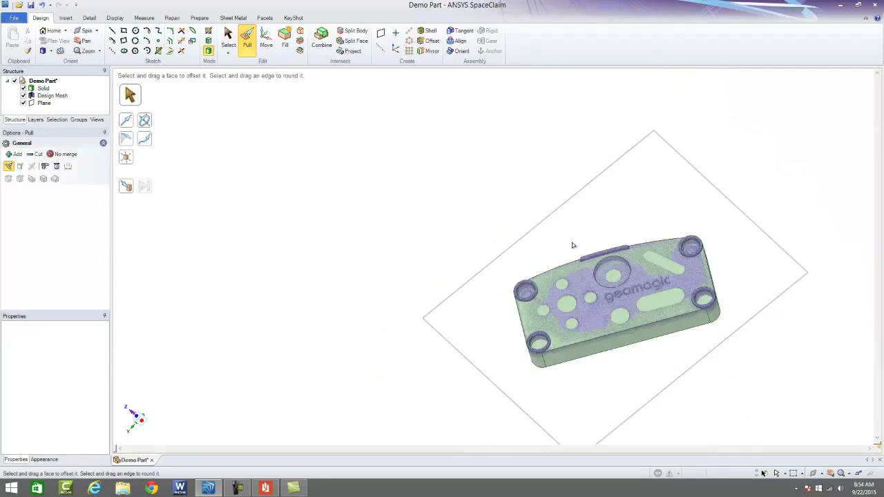
middle_click_drag(573, 245, 671, 333)
scroll(627, 274, "up", 3)
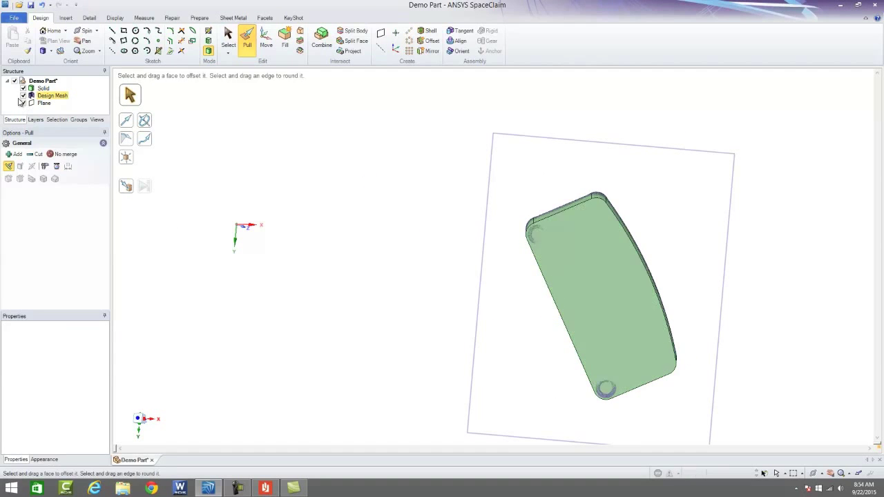
left_click(24, 91)
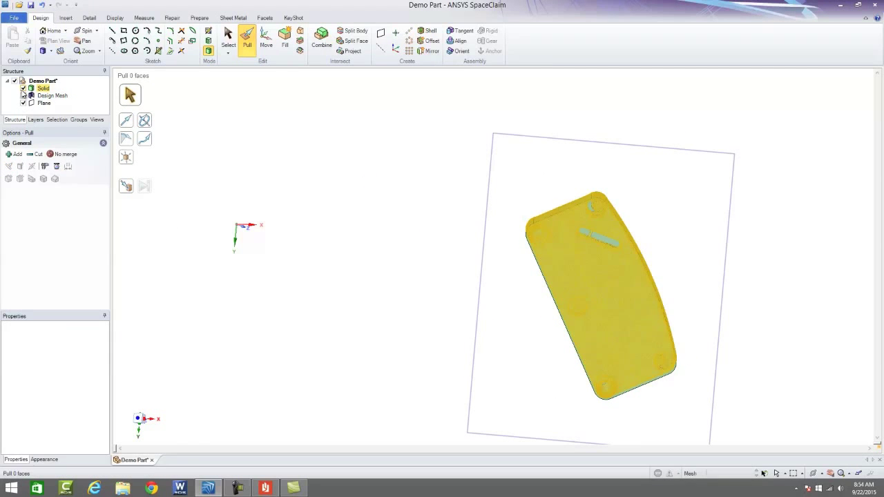
left_click(23, 95)
left_click(23, 89)
Create a plane from three points picked on the flat end face of the mesh nearest the diagonal slot
middle_click_drag(608, 277, 673, 144)
scroll(646, 316, "up", 3)
middle_click_drag(589, 330, 718, 324)
mouse_move(505, 262)
middle_mouse_down()
mouse_move(487, 306)
mouse_move(517, 226)
mouse_move(339, 290)
mouse_move(378, 337)
mouse_move(371, 382)
mouse_move(483, 270)
mouse_move(560, 150)
mouse_move(626, 149)
mouse_move(562, 245)
mouse_move(580, 264)
middle_mouse_up()
middle_click_drag(801, 243, 846, 191)
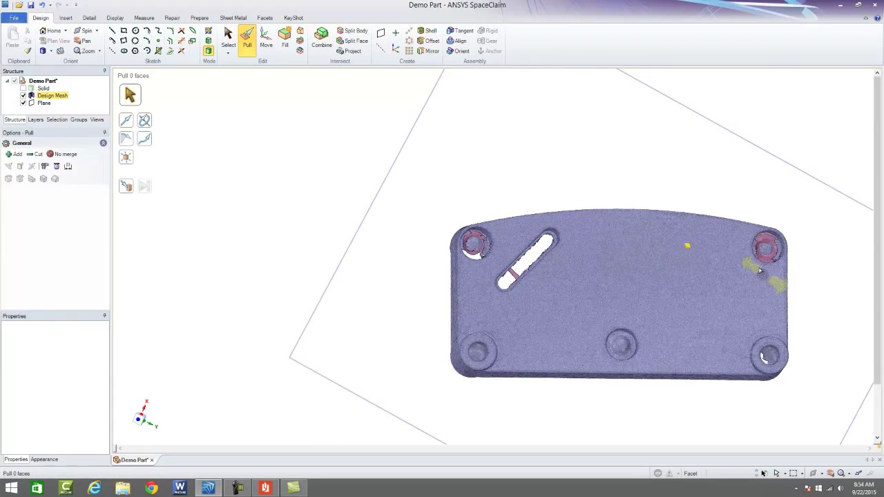
middle_click_drag(687, 247, 532, 323)
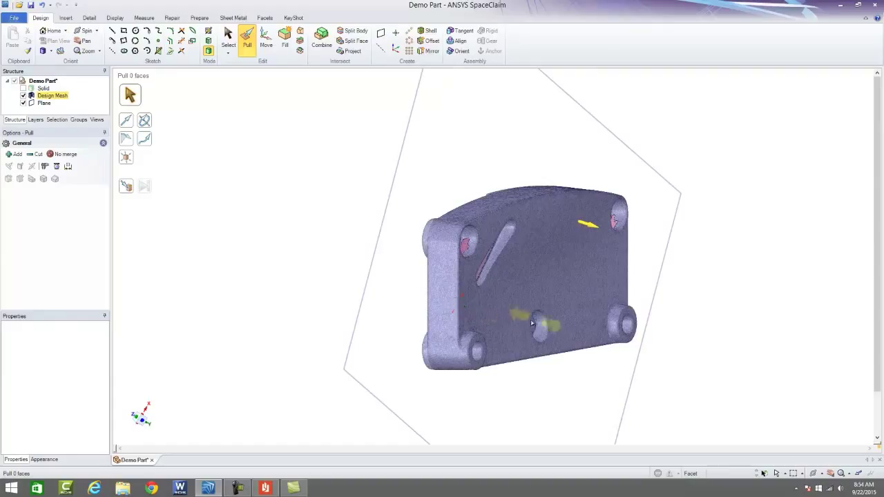
left_click(449, 268)
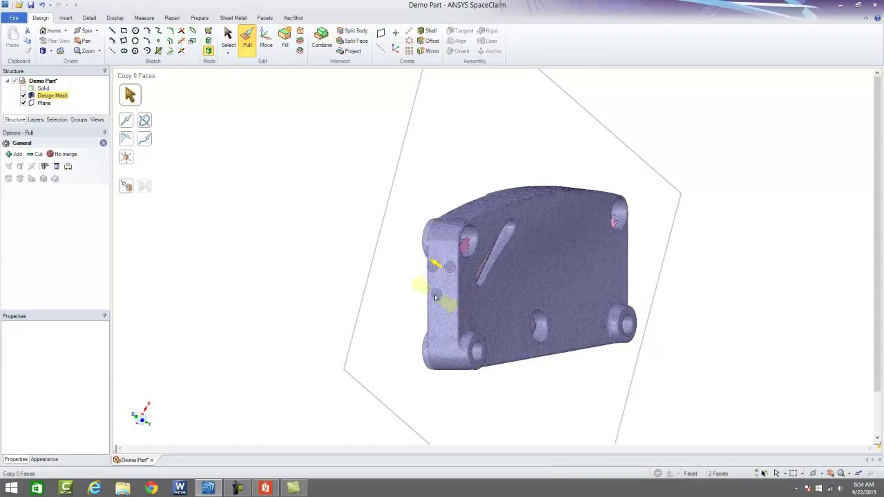
left_click(448, 312, "ctrl")
left_click(381, 32)
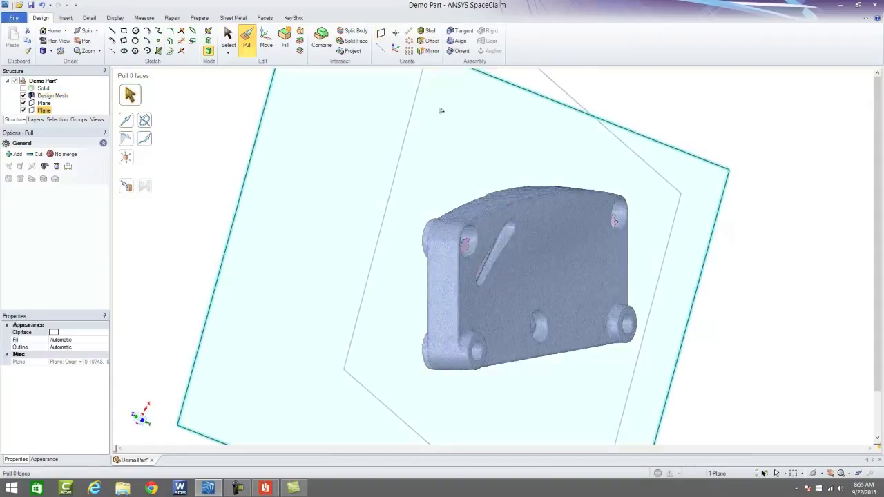
Move the new plane inward along its normal, and copy it to about mid-length and near the opposite end of the mesh
middle_click_drag(515, 244, 454, 203)
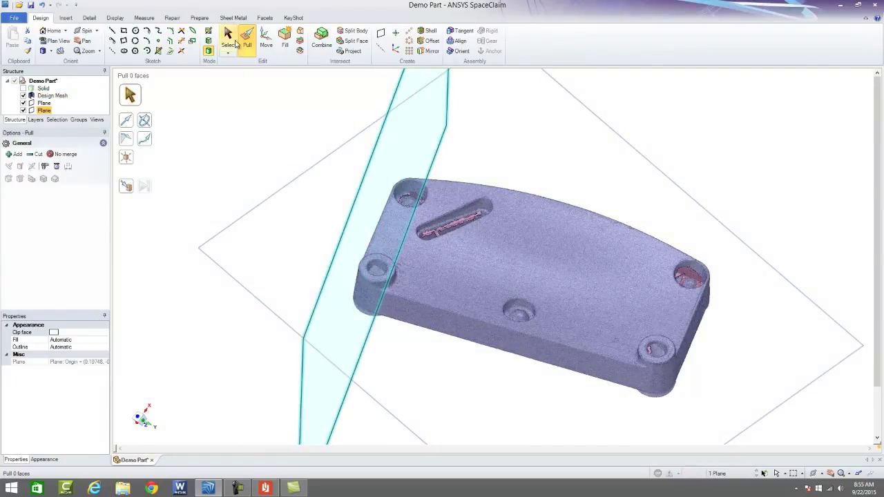
left_click(266, 38)
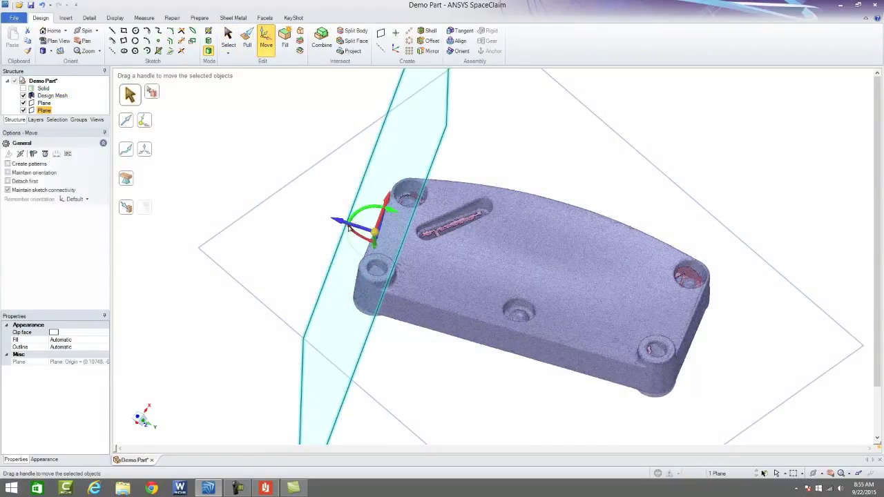
left_click_drag(348, 227, 628, 333)
key("ctrl")
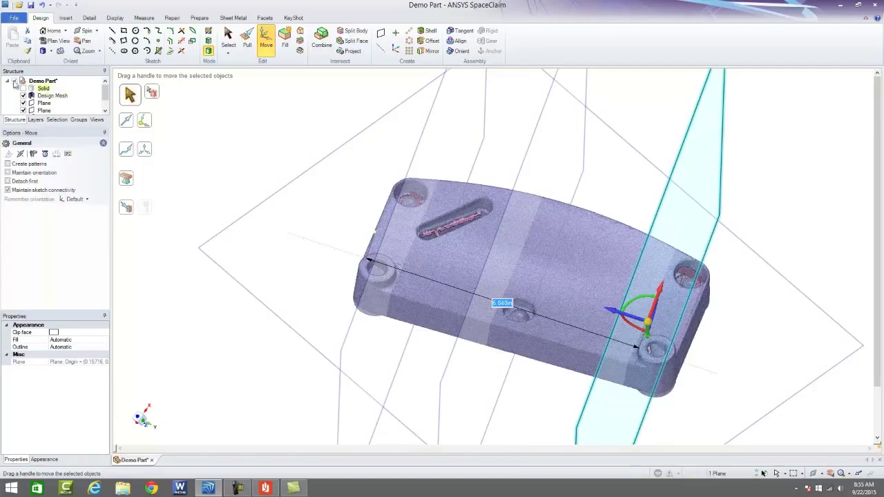
Sketch a spline along the concave edge of the mesh section on the plane farthest from the diagonal slot, extending past both ends, and return to 3D
left_click(208, 32)
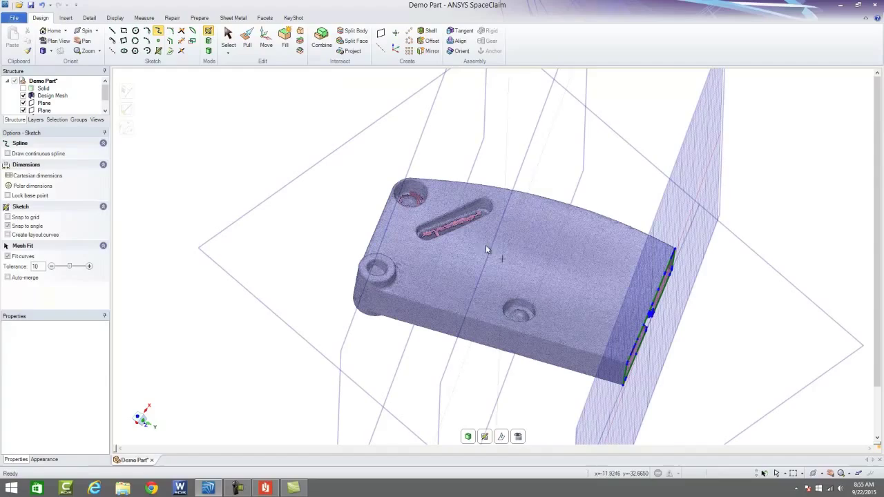
left_click(518, 436)
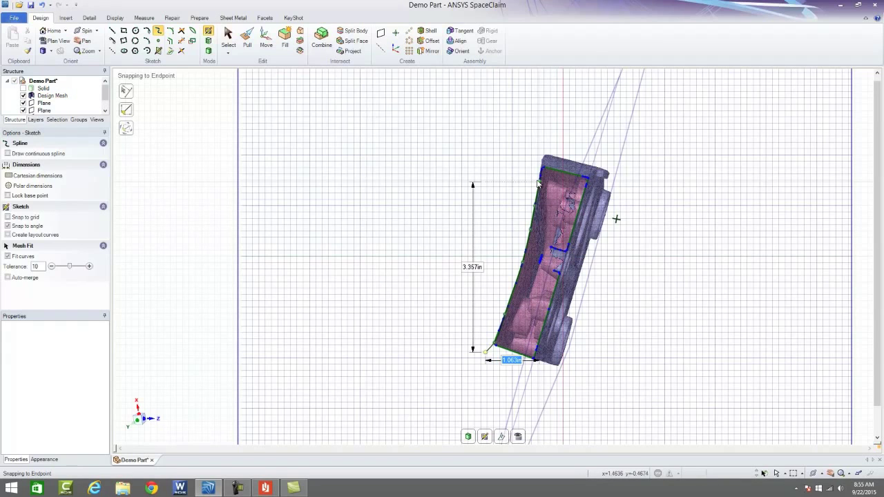
double_click(543, 144)
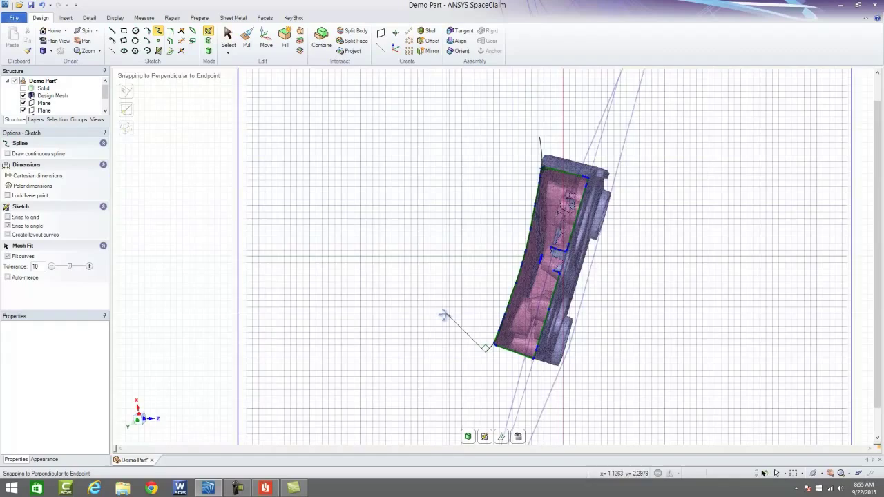
middle_click_drag(444, 316, 551, 334)
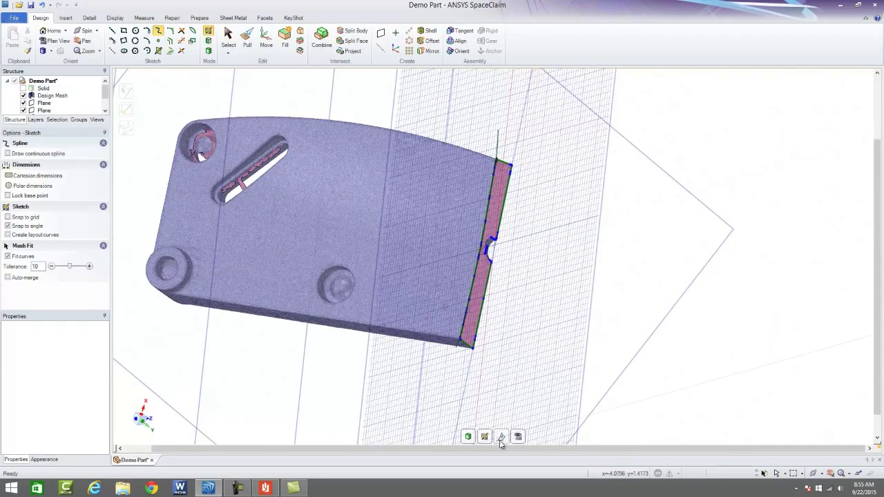
left_click(185, 81)
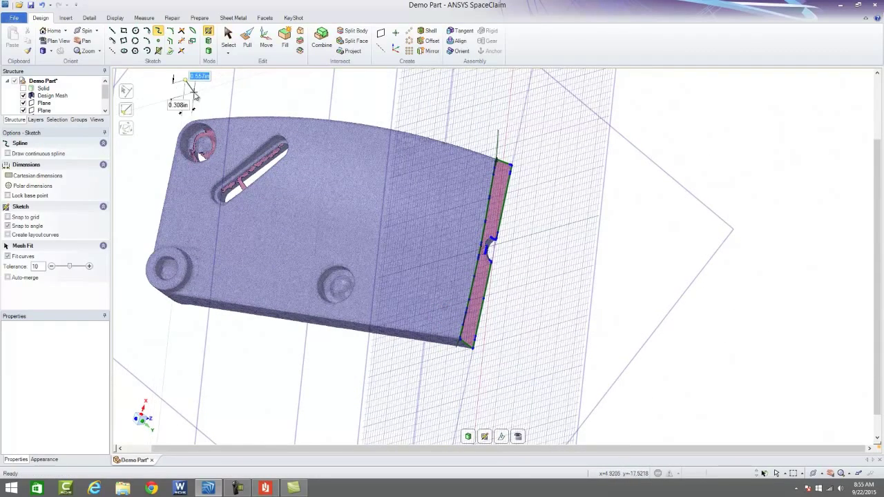
key("Escape")
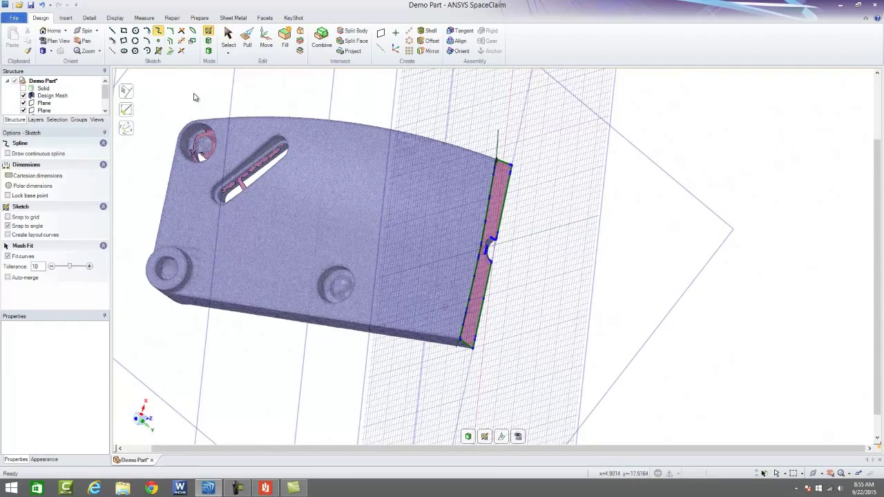
left_click(210, 51)
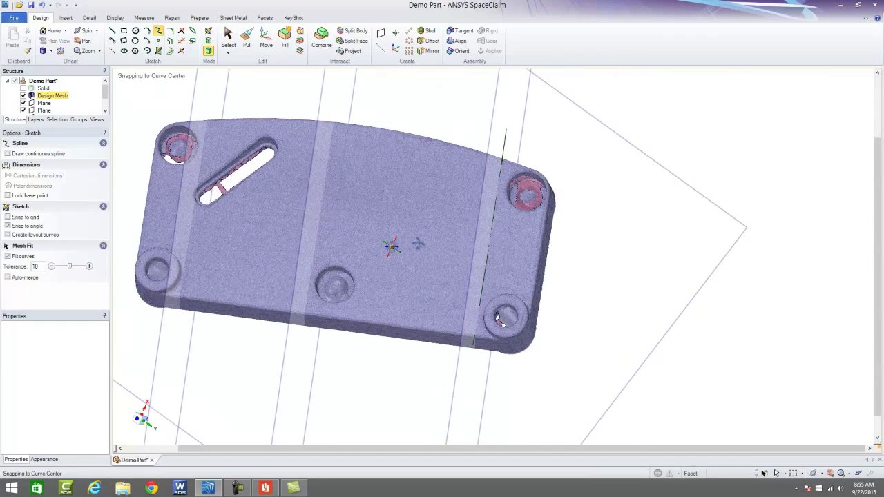
Sketch a spline along the concave edge of the mesh section on the mid-length plane, extending past both ends, and return to 3D
left_click(320, 106)
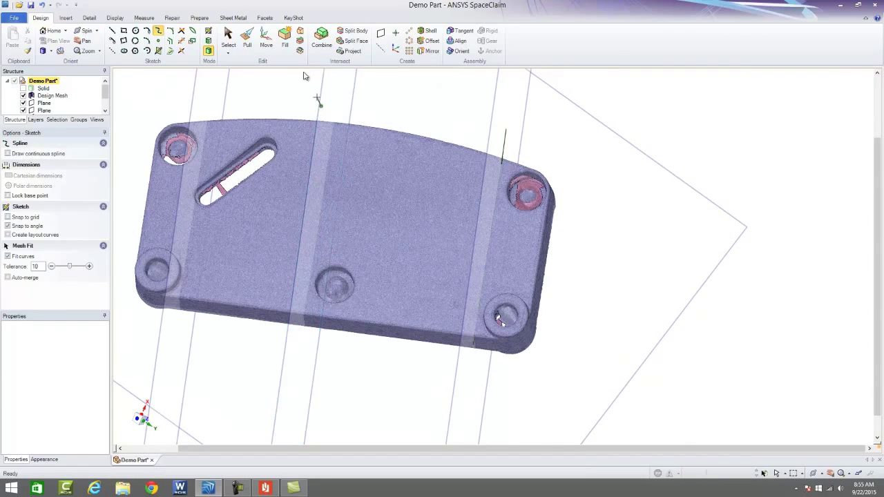
key("Escape")
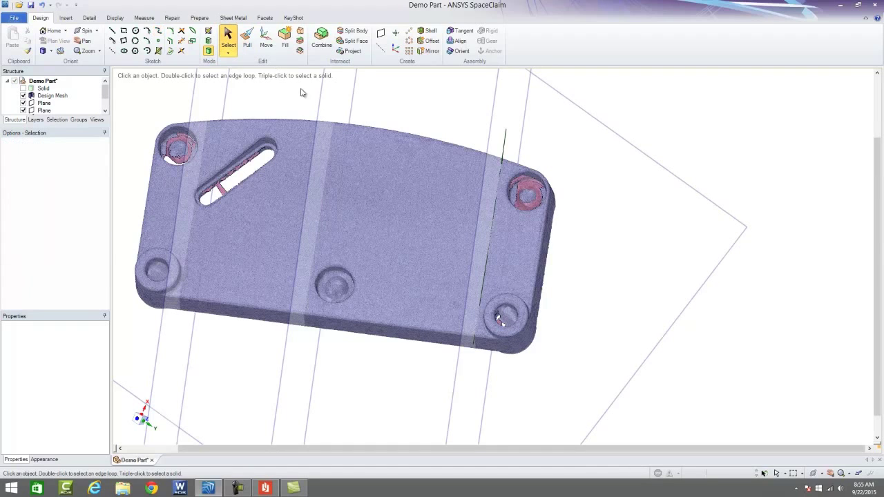
left_click(319, 107)
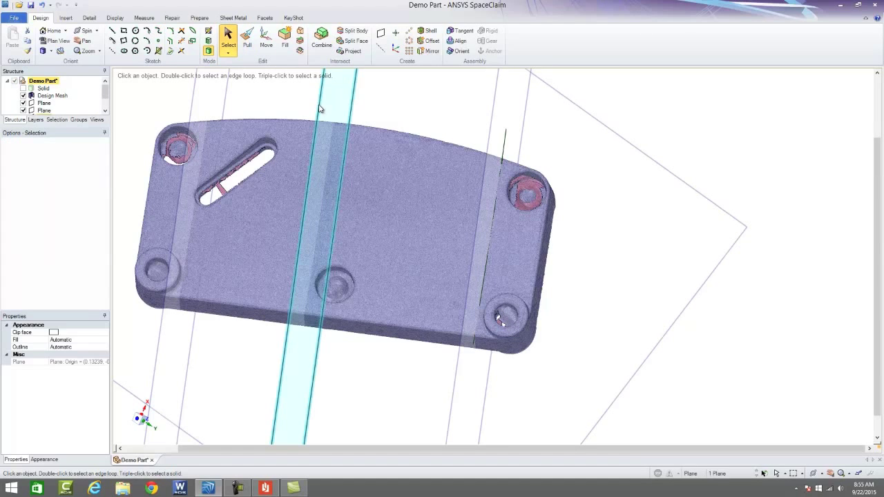
left_click(208, 33)
left_click(518, 436)
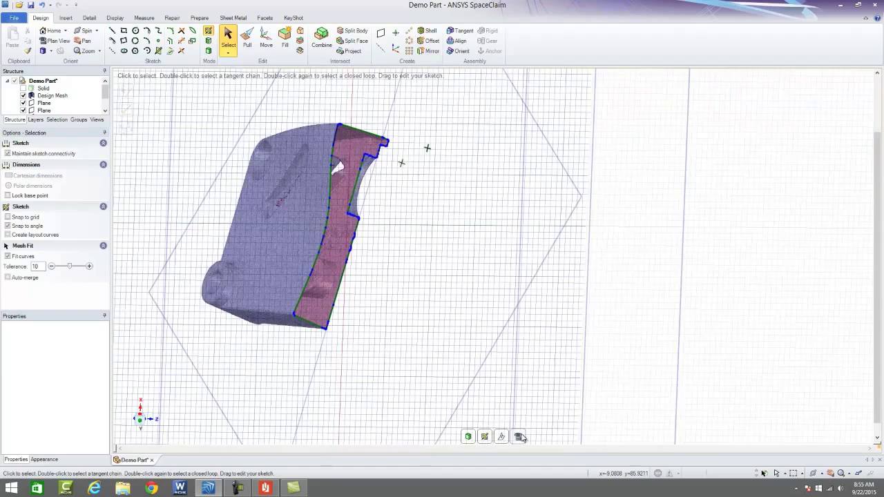
left_click(158, 32)
left_click(353, 113)
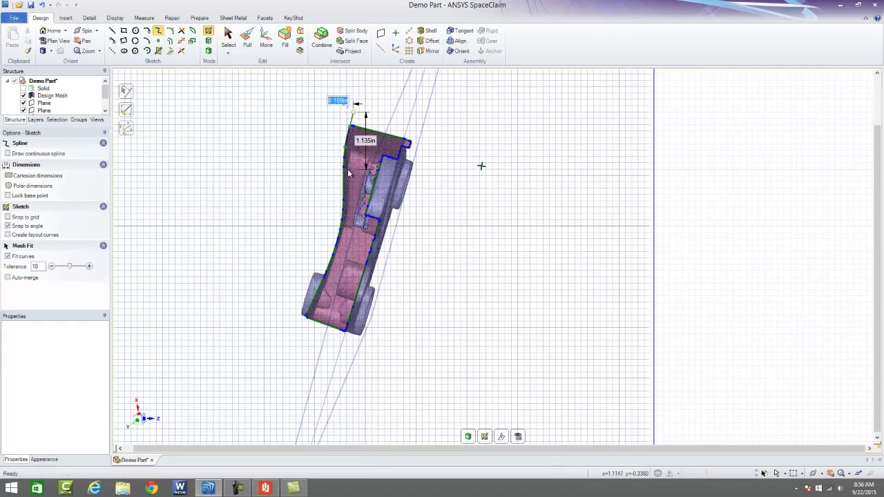
left_click(342, 215)
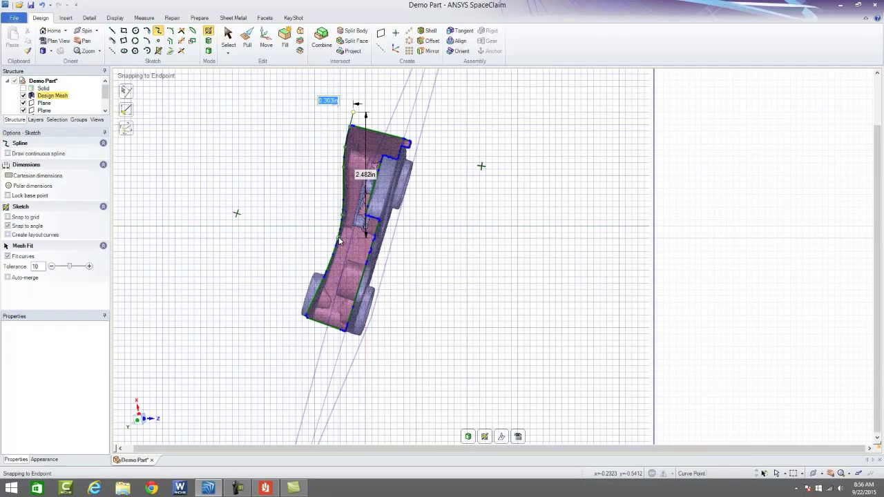
left_click(338, 237)
left_click(325, 277)
left_click(315, 297)
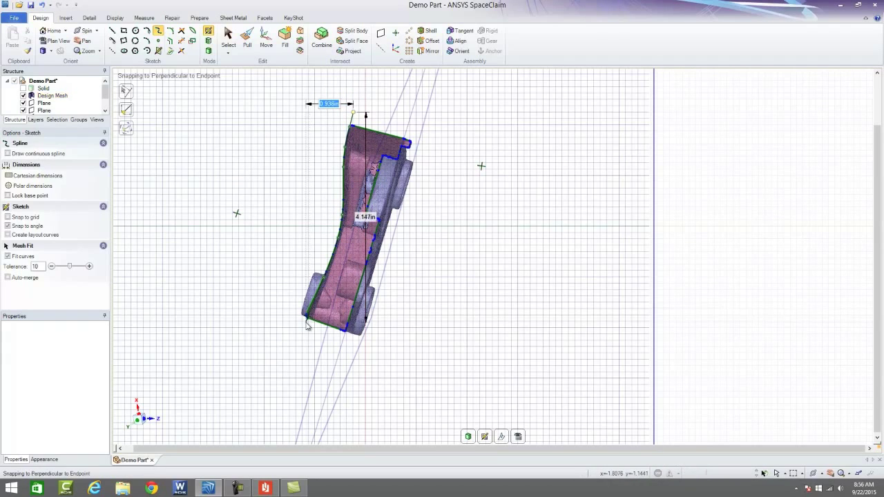
left_click(308, 316)
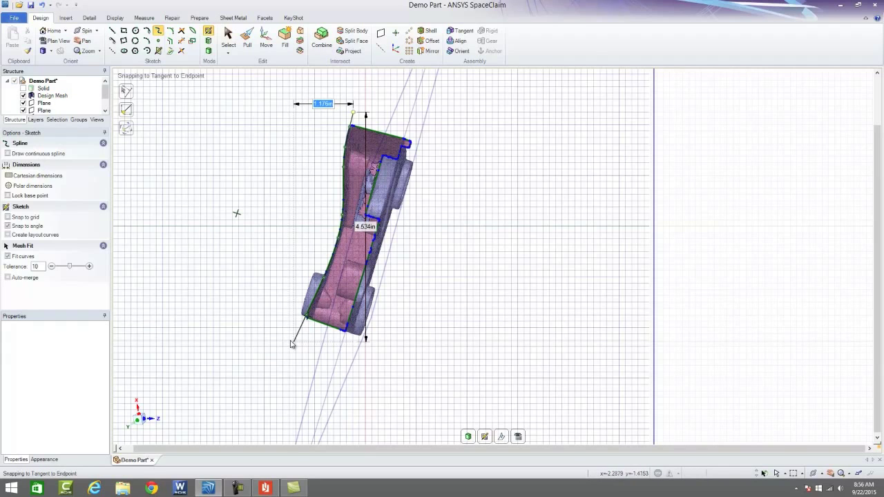
double_click(291, 340)
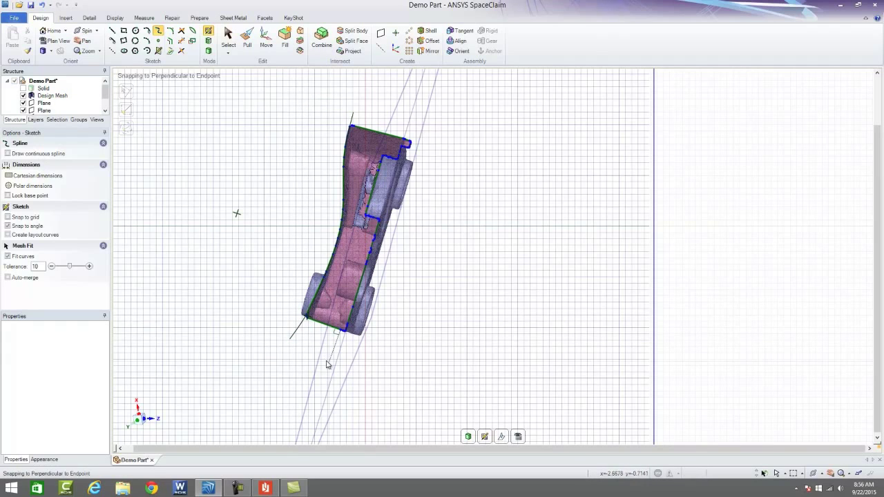
left_click(228, 38)
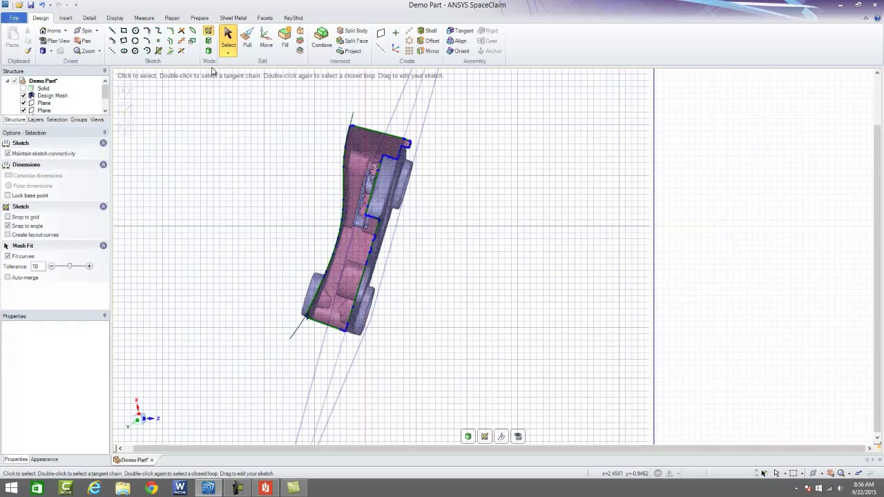
left_click(208, 52)
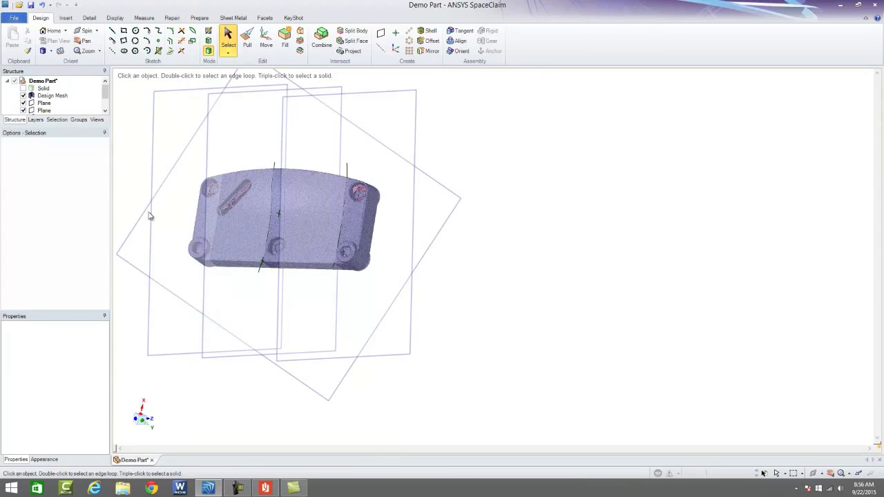
Sketch a spline along the concave edge of the mesh section on the plane nearest the diagonal slot, extending past both ends, and return to 3D
left_click(154, 217)
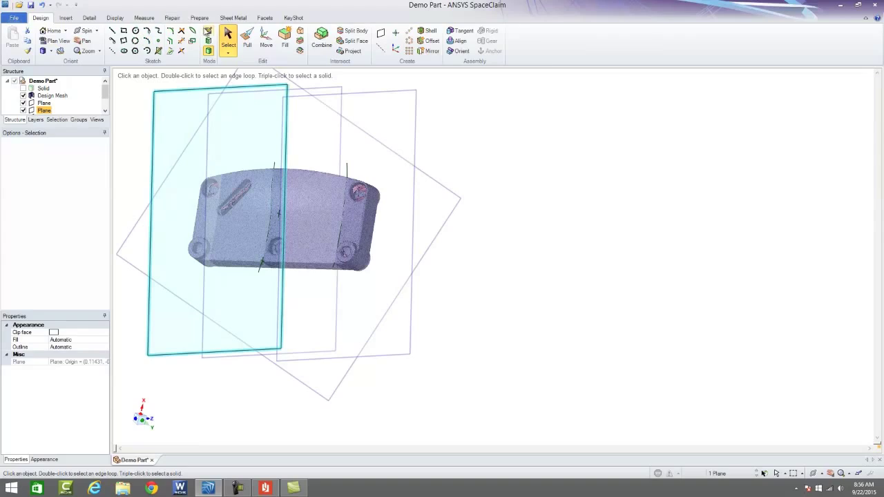
key("k")
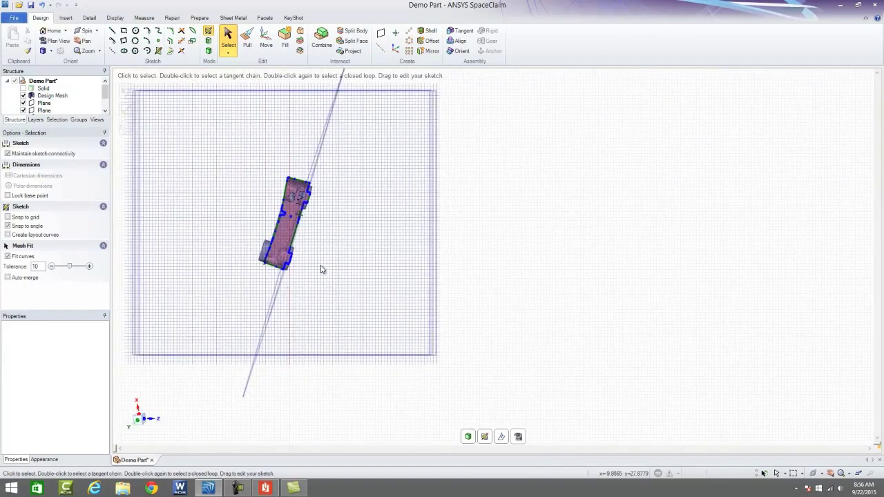
left_click(159, 32)
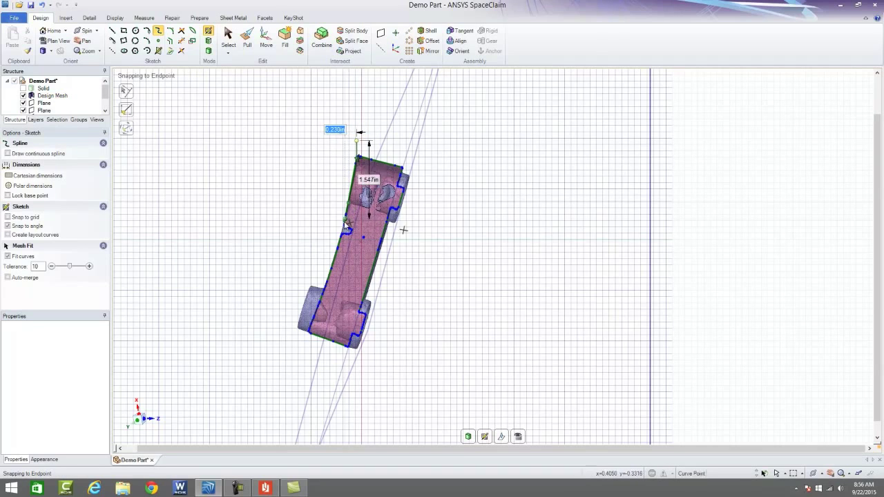
left_click(297, 344)
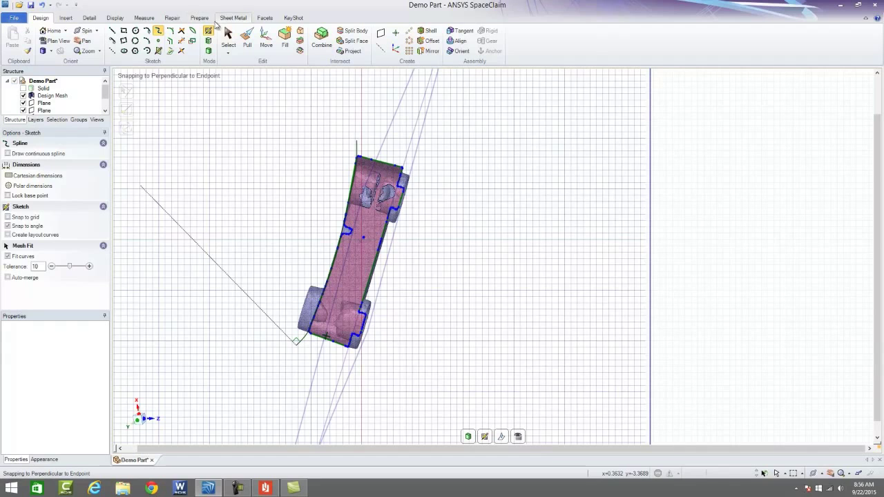
left_click(208, 51)
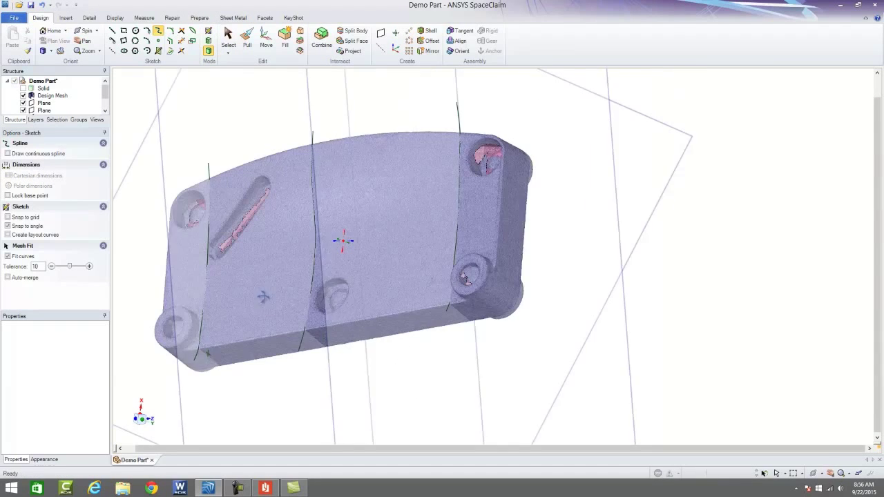
Hide the design mesh, leaving the three spline curves and the planes shown
middle_click_drag(254, 162, 450, 159)
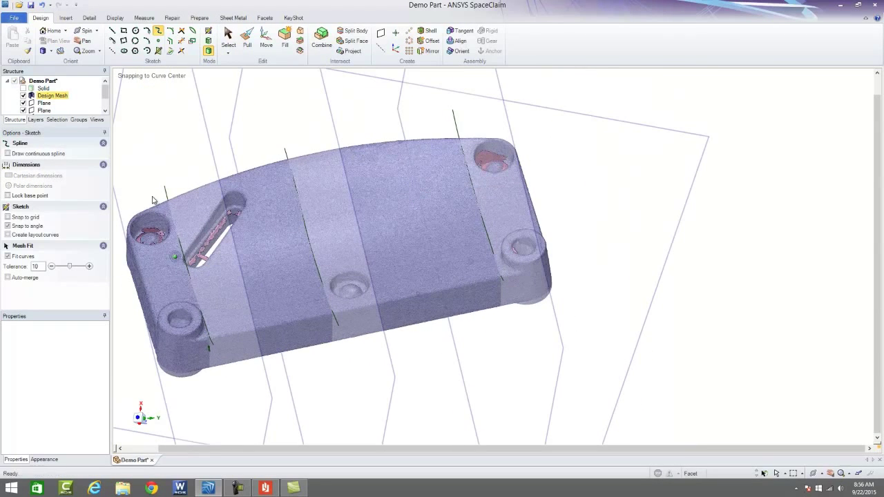
left_click(23, 96)
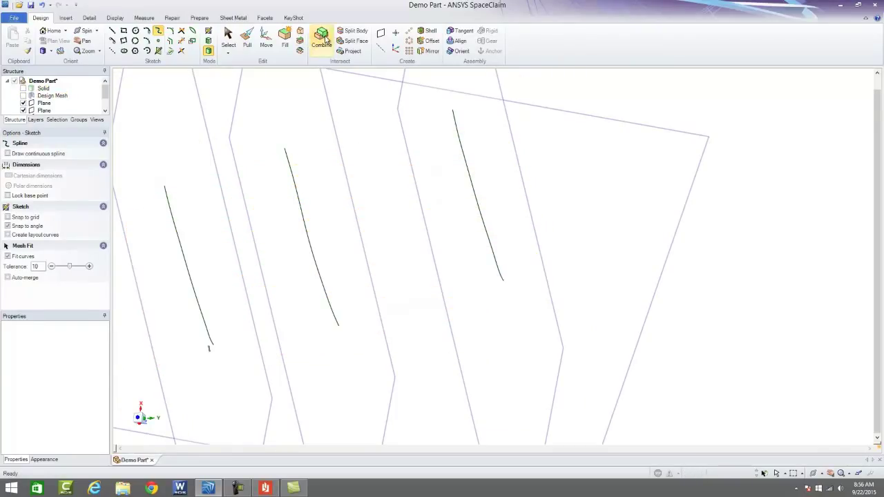
left_click(321, 39)
left_click(468, 143)
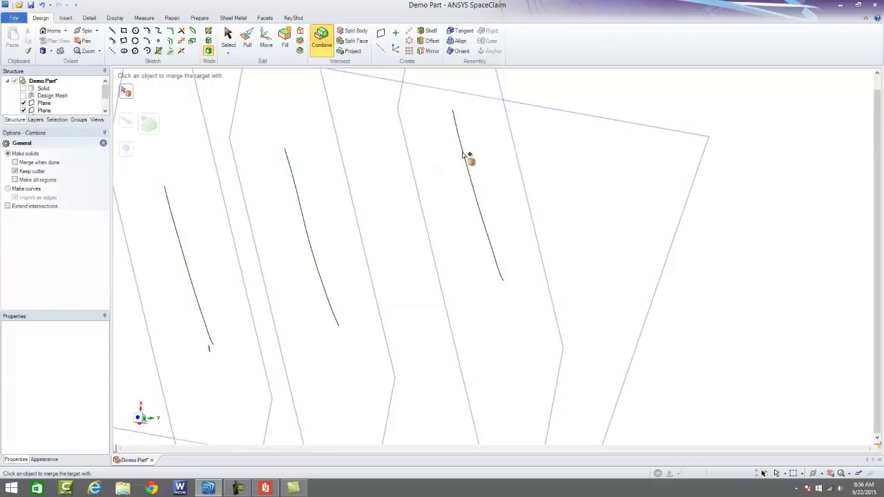
key("Escape")
Blend a surface through the three spline curves, going from the one farthest from the diagonal slot to the one nearest it
left_click(299, 32)
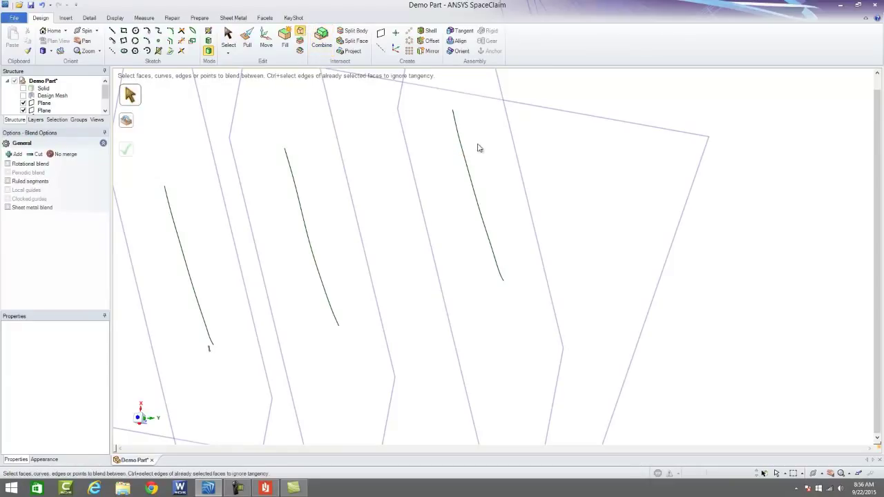
left_click(469, 162)
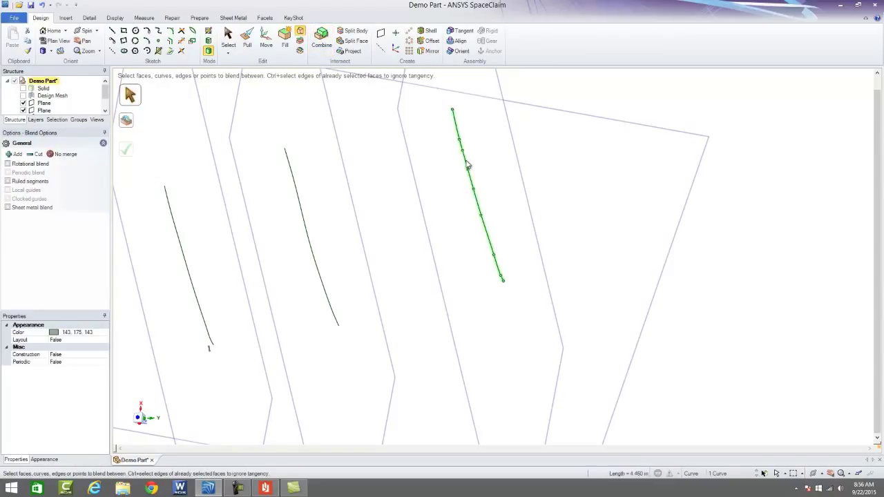
left_click(303, 207, "ctrl")
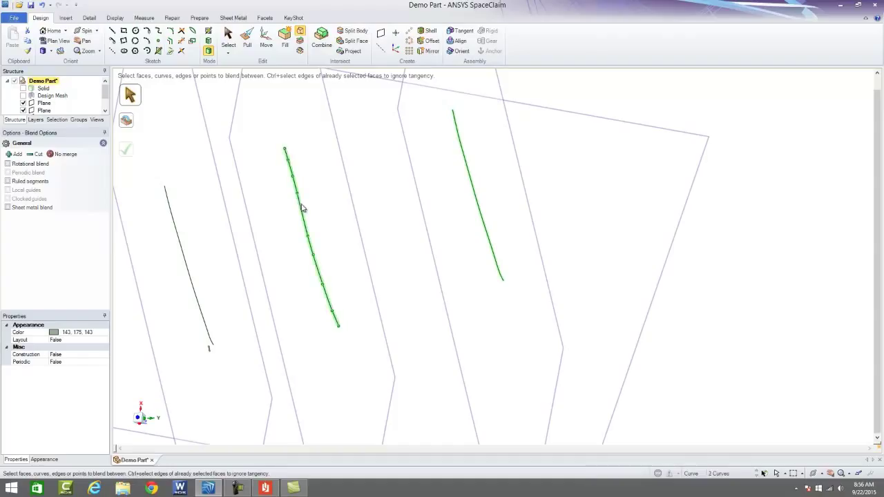
left_click(180, 243, "ctrl")
left_click(129, 153)
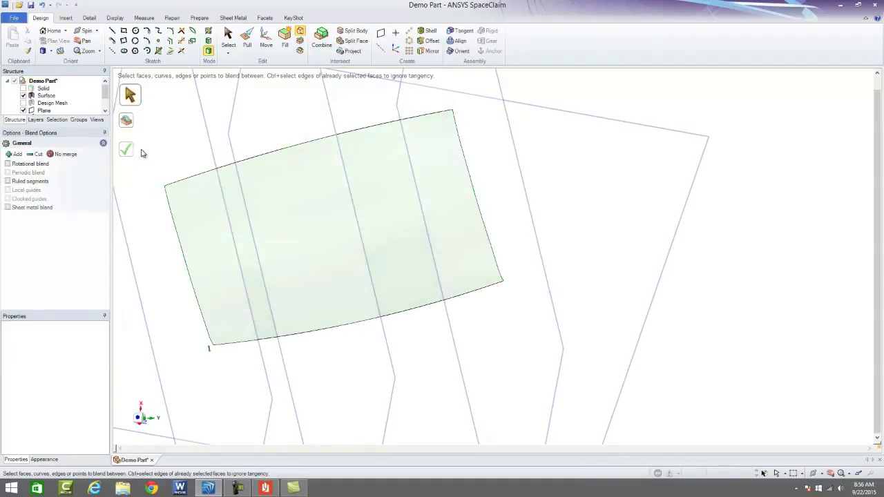
Show the solid together with the blended surface, and hide all four planes
left_click(24, 89)
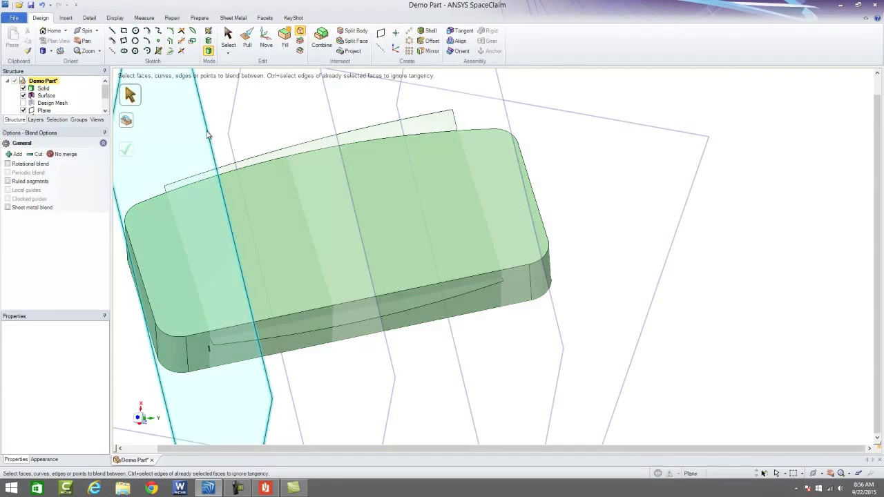
left_click(43, 89)
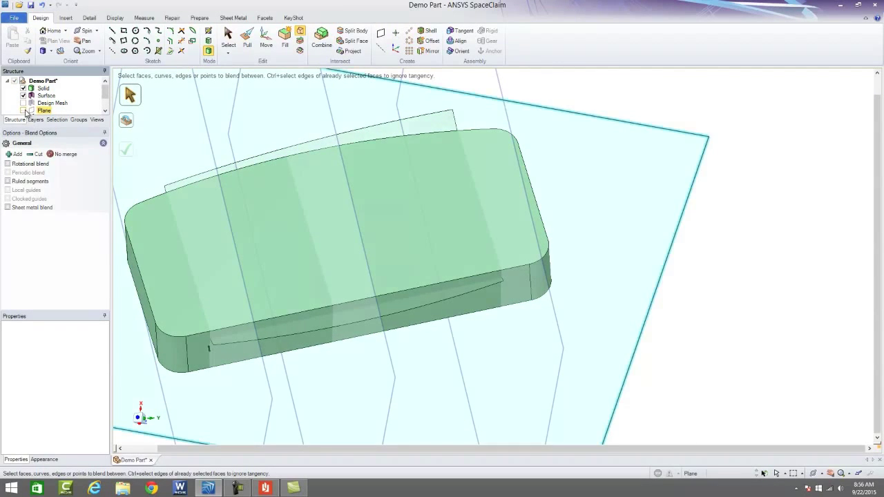
left_click_drag(104, 89, 106, 98)
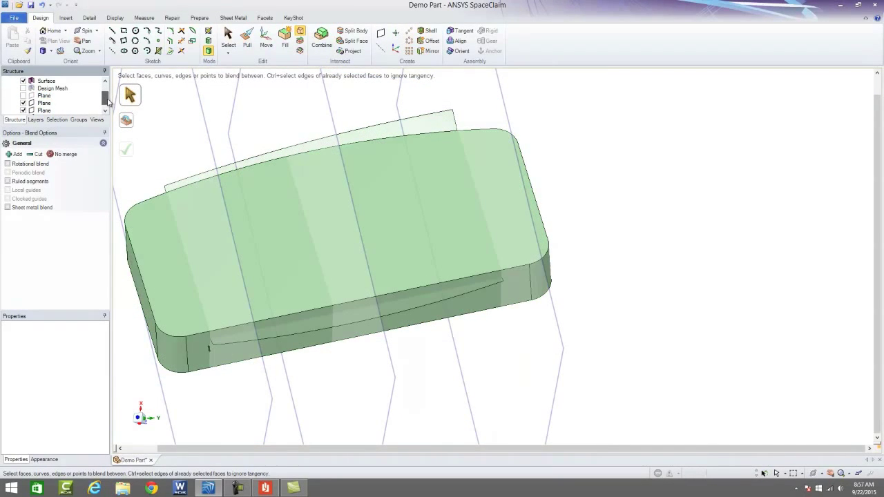
left_click(24, 103)
left_click(25, 111)
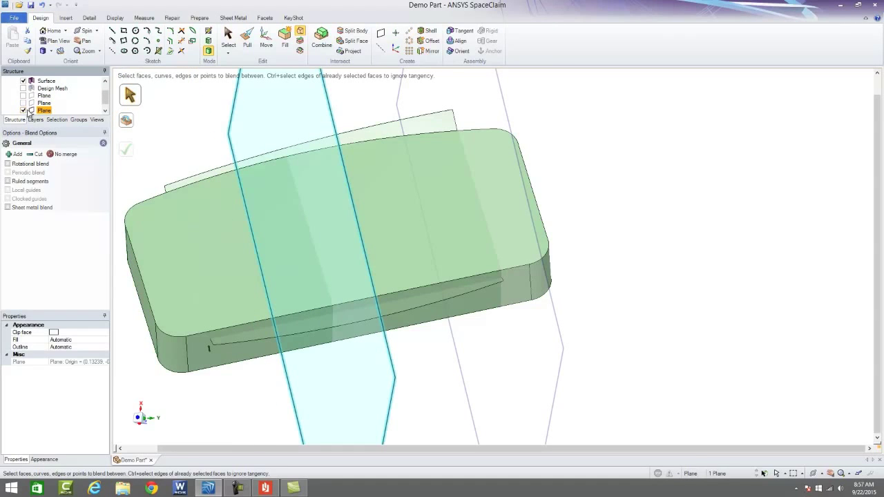
left_click(24, 111)
left_click_drag(104, 96, 103, 100)
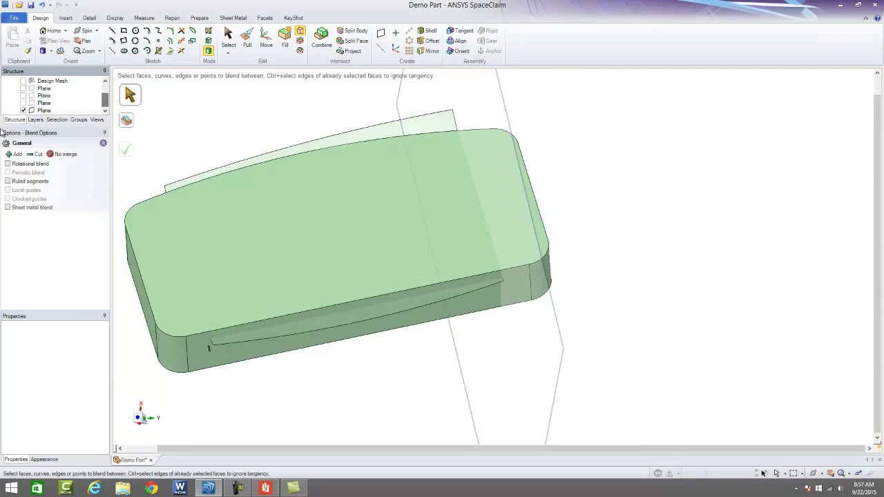
left_click(23, 110)
Replace the solid's large flat face on the blend side with the curved blended surface
scroll(456, 238, "down", 3)
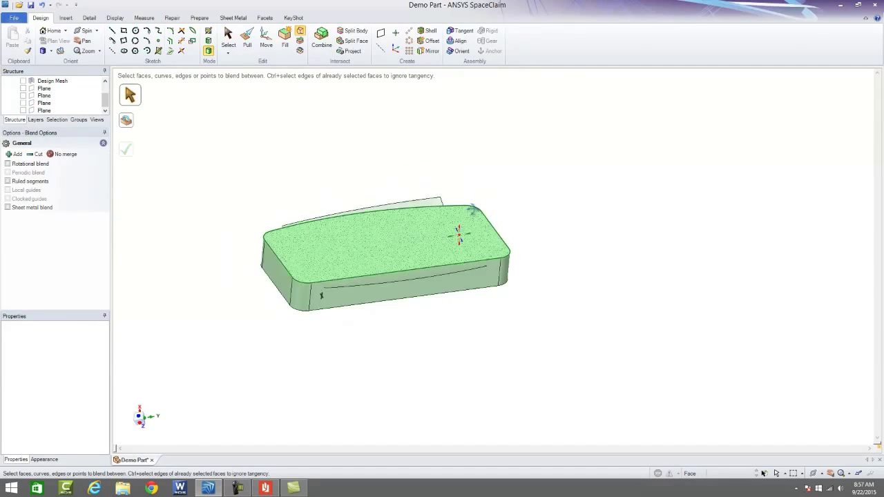
middle_click_drag(458, 235, 450, 270)
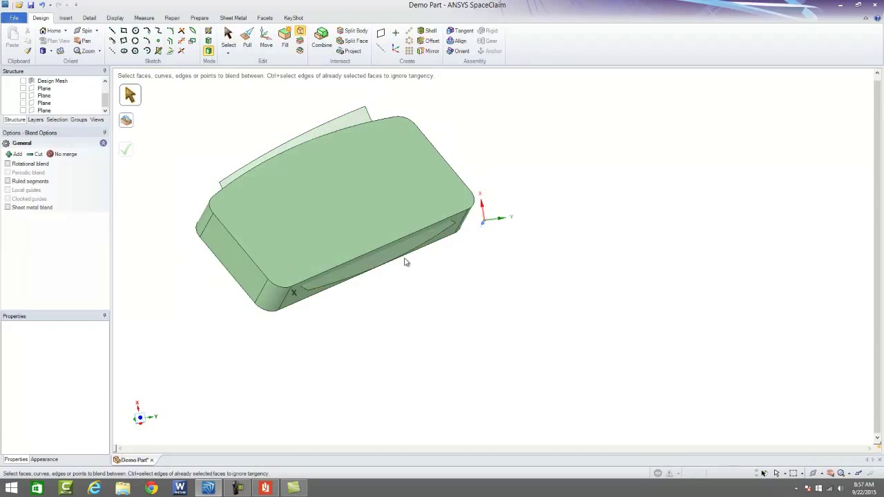
middle_click_drag(465, 229, 493, 223)
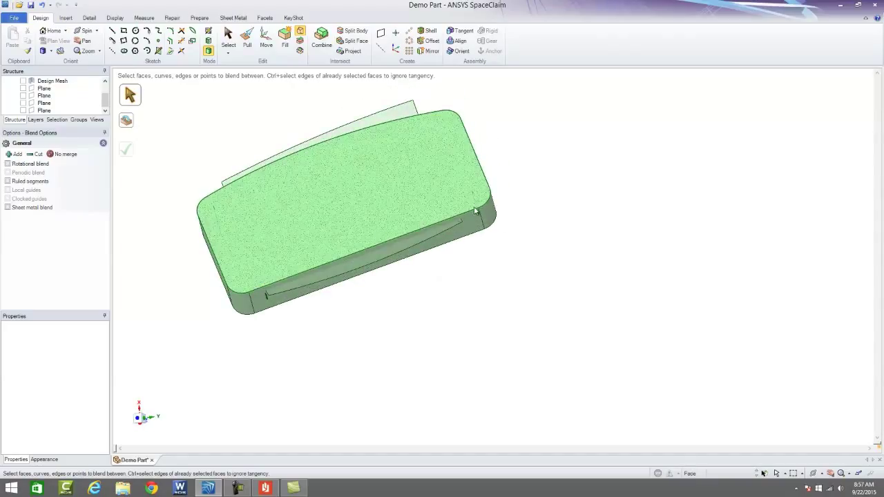
middle_click_drag(220, 226, 303, 215)
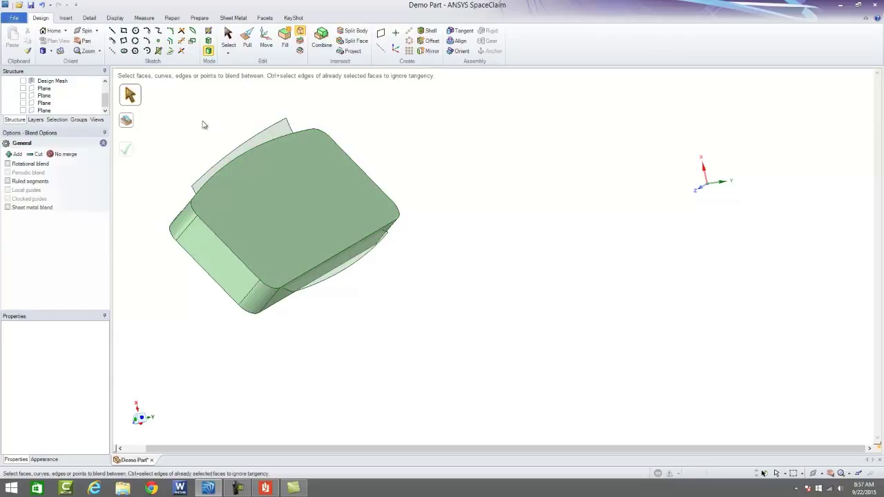
left_click(228, 158, "ctrl")
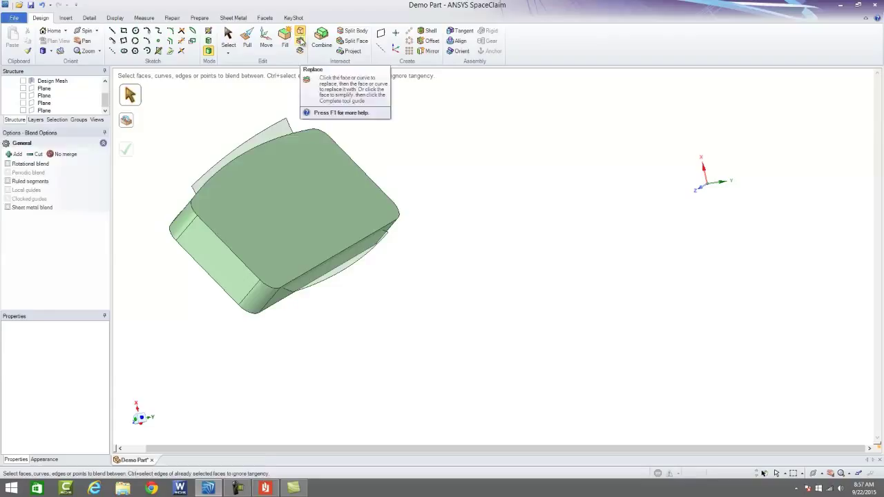
left_click(299, 42)
left_click(289, 206)
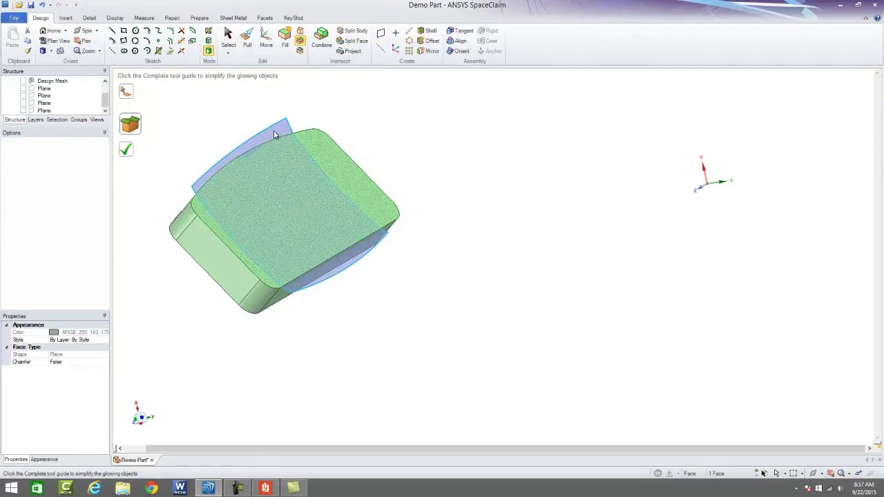
key("Return")
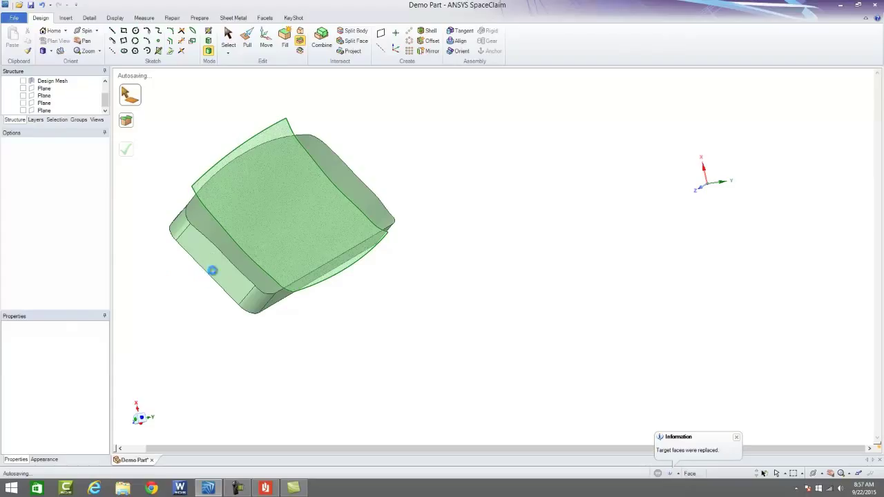
Show the design mesh with the curved surface hidden, and compare its fit with the solid from several sides
middle_click_drag(284, 174, 298, 199)
middle_click_drag(359, 152, 462, 183)
scroll(458, 182, "down", 3)
scroll(138, 154, "down", 1)
middle_click_drag(138, 153, 181, 128)
left_click(23, 81)
mouse_move(304, 166)
middle_mouse_down()
mouse_move(288, 157)
mouse_move(302, 159)
middle_mouse_up()
scroll(288, 157, "up", 3)
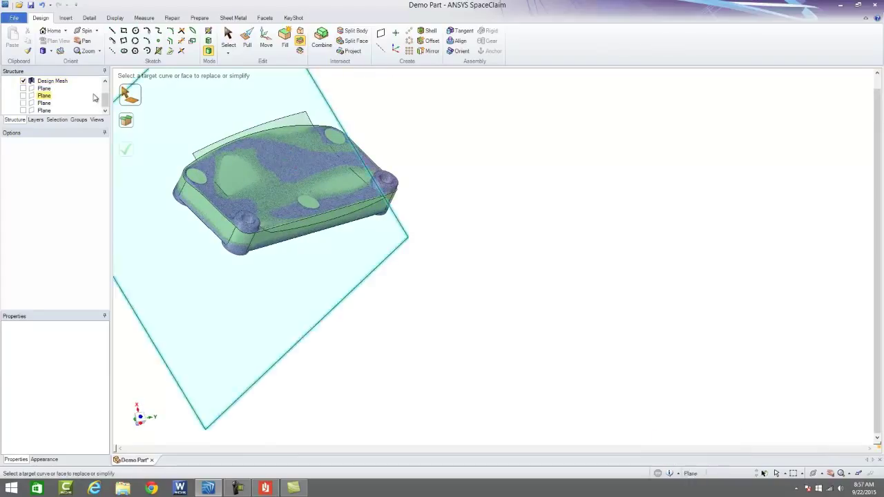
scroll(48, 96, "up", 2)
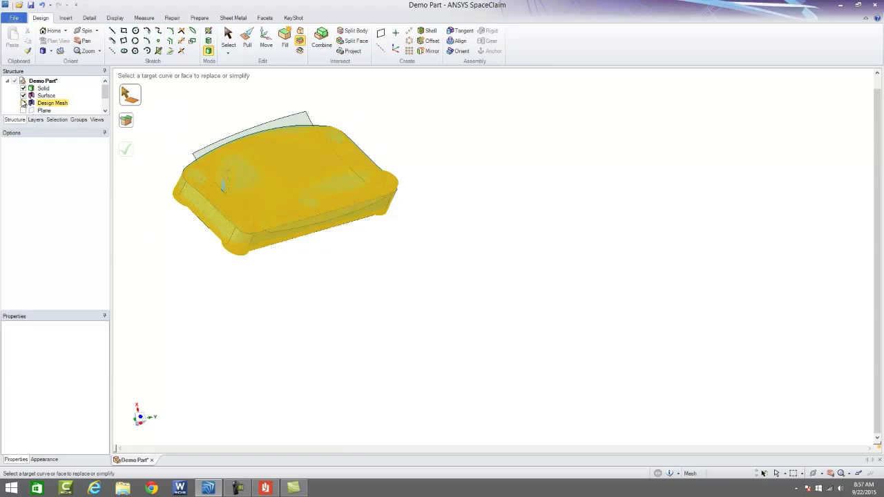
left_click(24, 96)
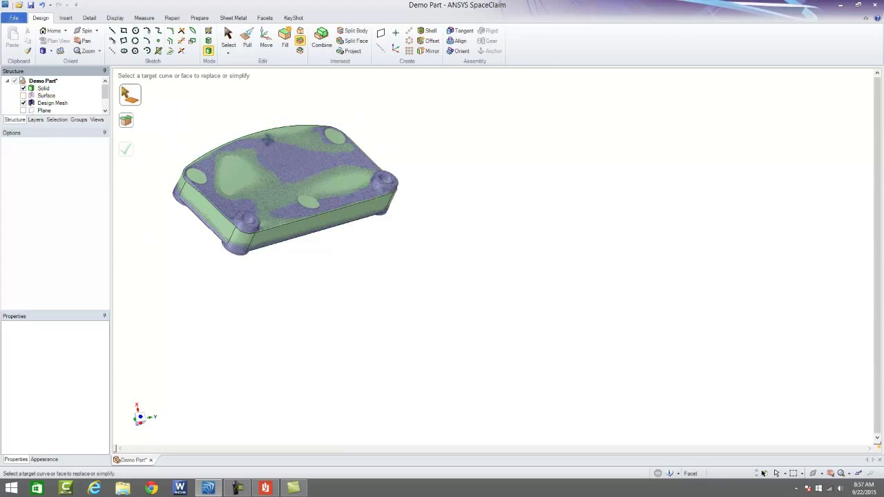
middle_click_drag(268, 140, 393, 36)
middle_click_drag(272, 192, 296, 31)
middle_click_drag(311, 183, 445, 277)
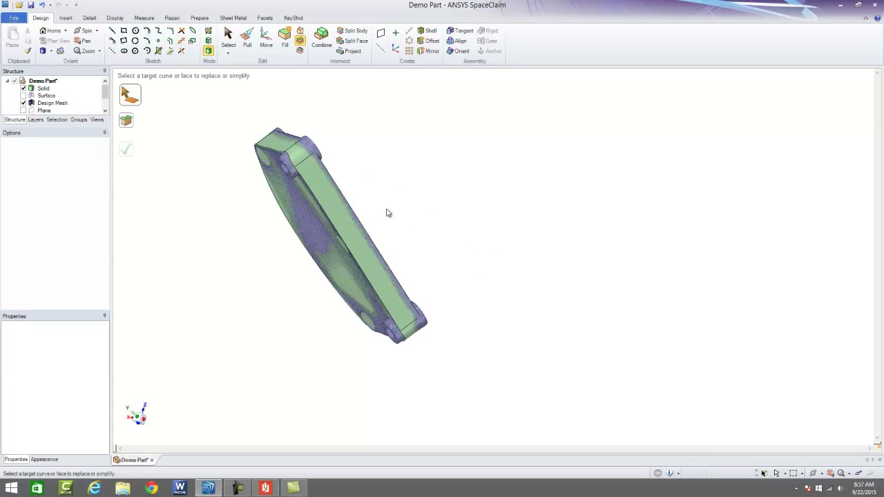
middle_click_drag(384, 168, 375, 272)
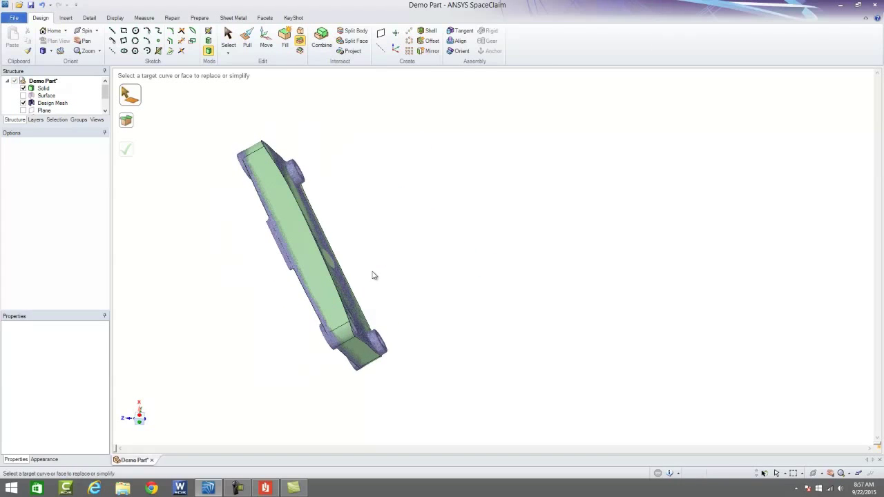